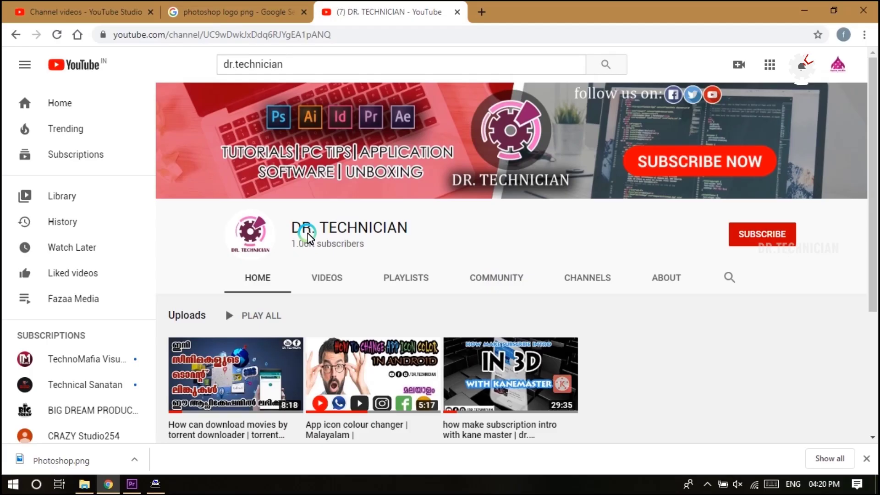
Subscribe to the DR. TECHNICIAN channel and set its notifications to All
left_click(761, 234)
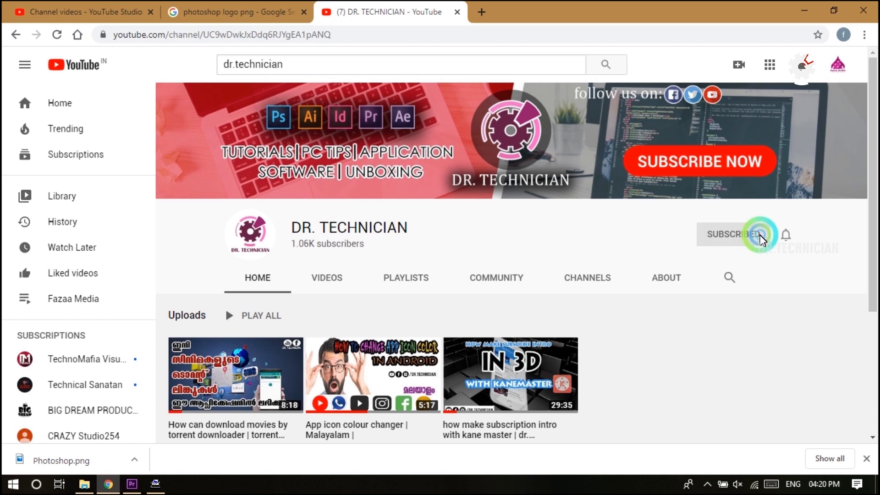
left_click(786, 236)
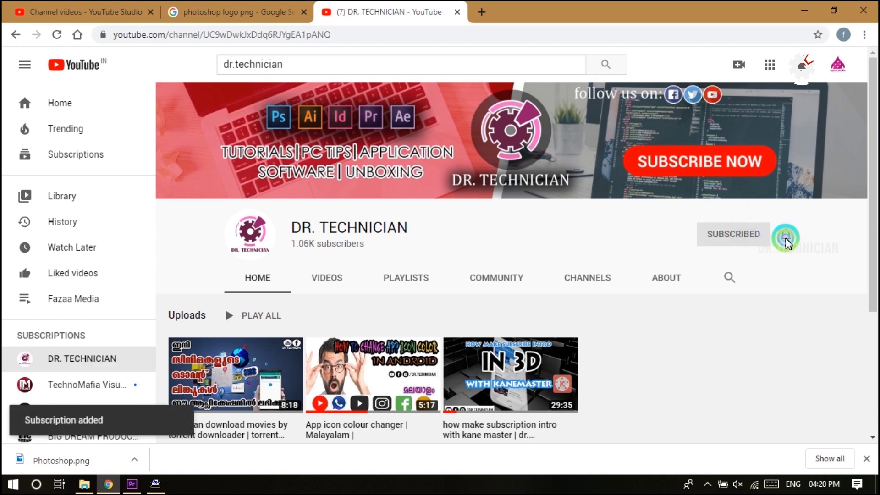
left_click(762, 267)
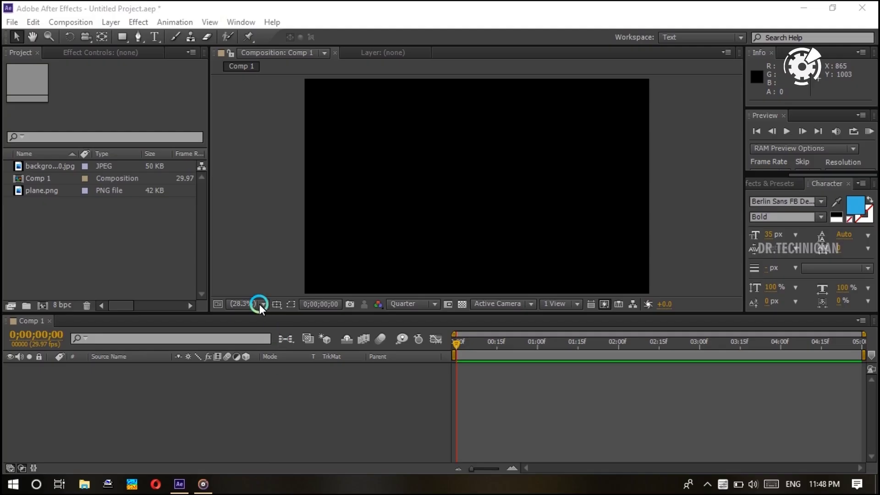
left_click(479, 212)
left_click(48, 167)
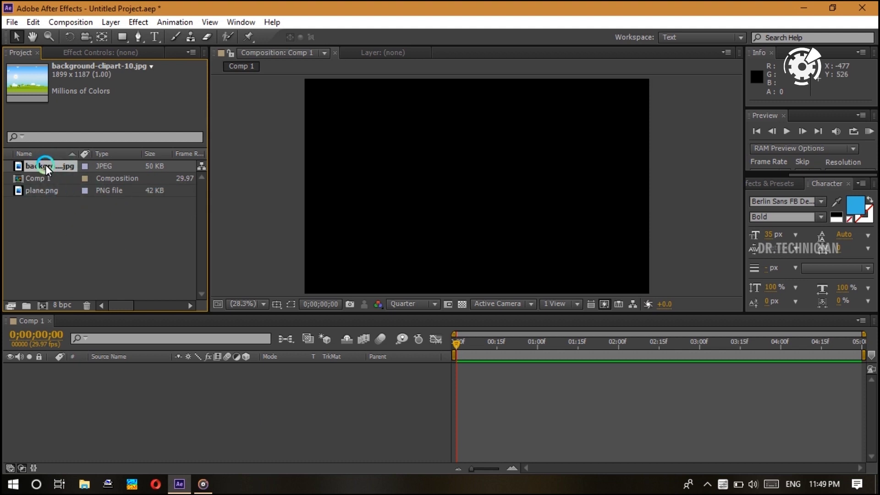
Add background-clipart-10.jpg and plane.png to Comp 1, with the plane layer on top
left_click_drag(46, 164, 102, 365)
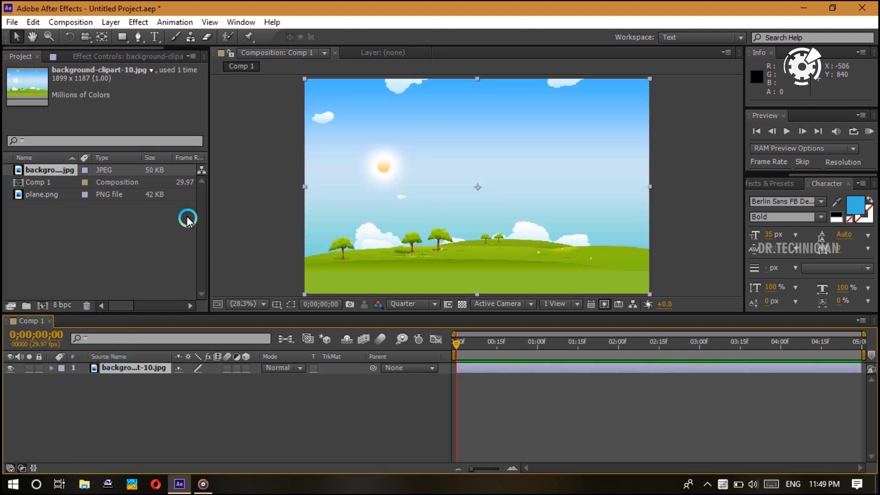
left_click_drag(36, 195, 107, 367)
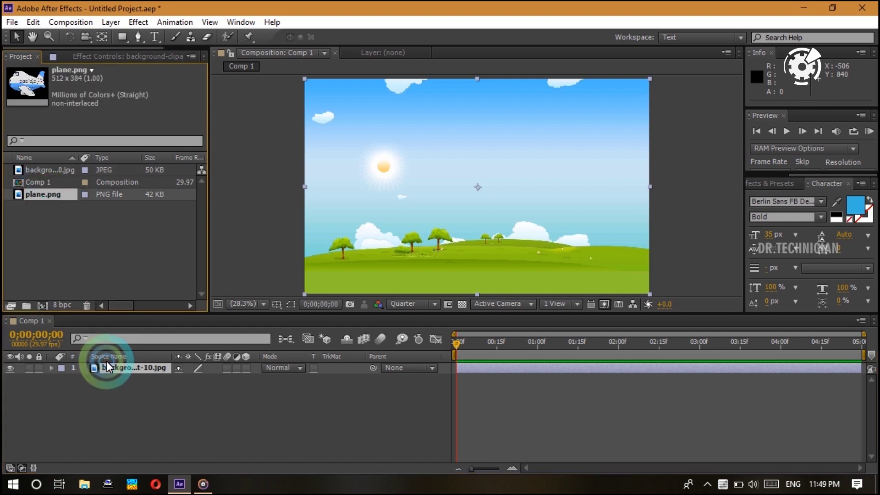
left_click_drag(40, 195, 125, 368)
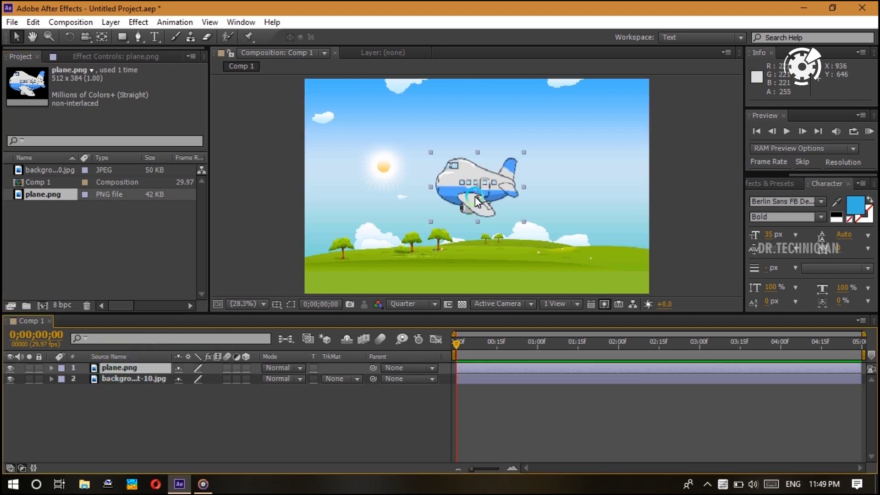
Set the preview resolution to Half and move the plane up and right into the sky
left_click(428, 305)
left_click(423, 347)
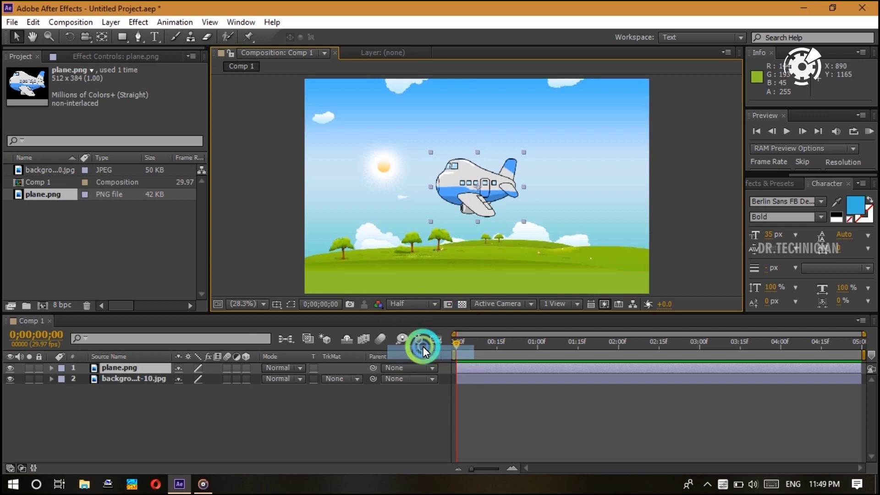
left_click_drag(485, 195, 513, 159)
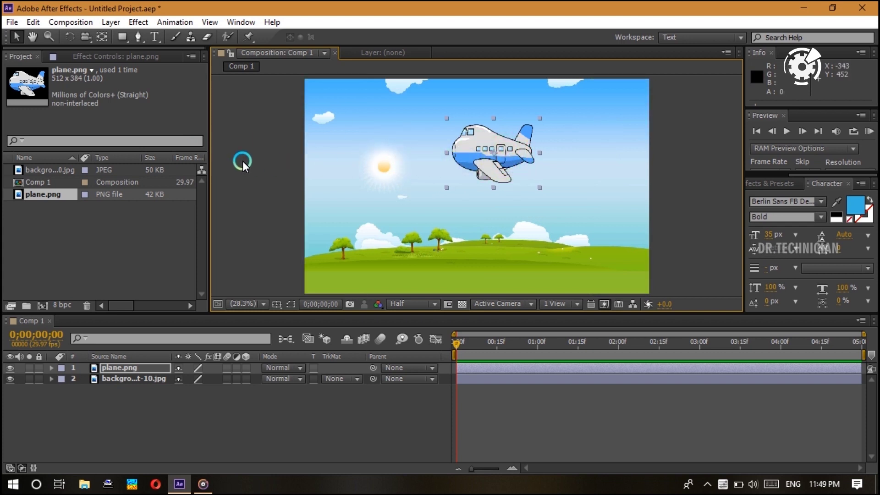
left_click_drag(514, 161, 553, 162)
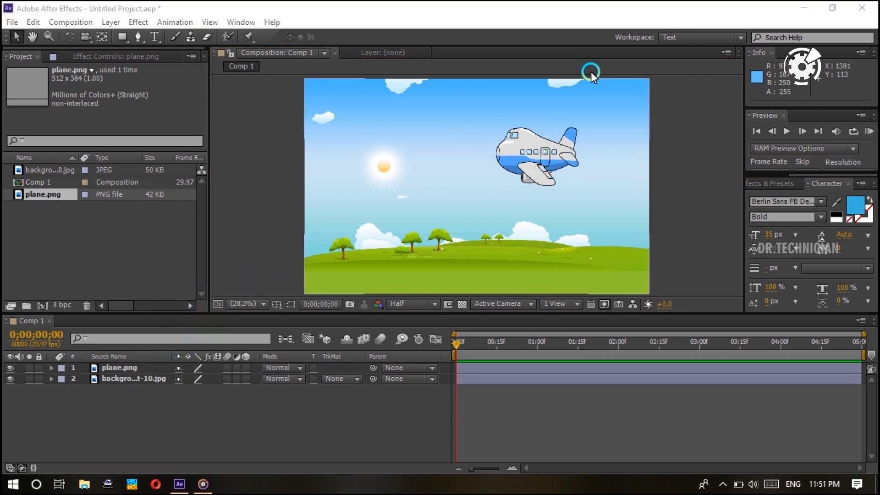
Select the plane.png layer in the timeline and twirl open its Transform group
left_click(94, 235)
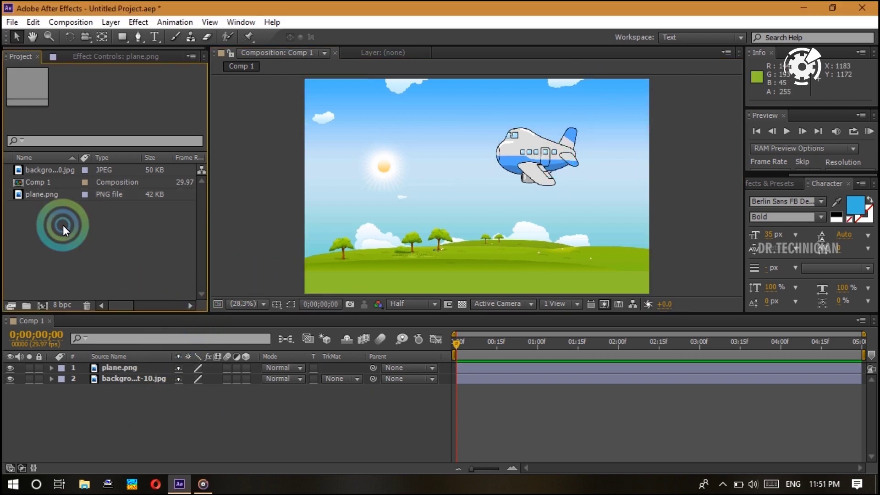
left_click(42, 194)
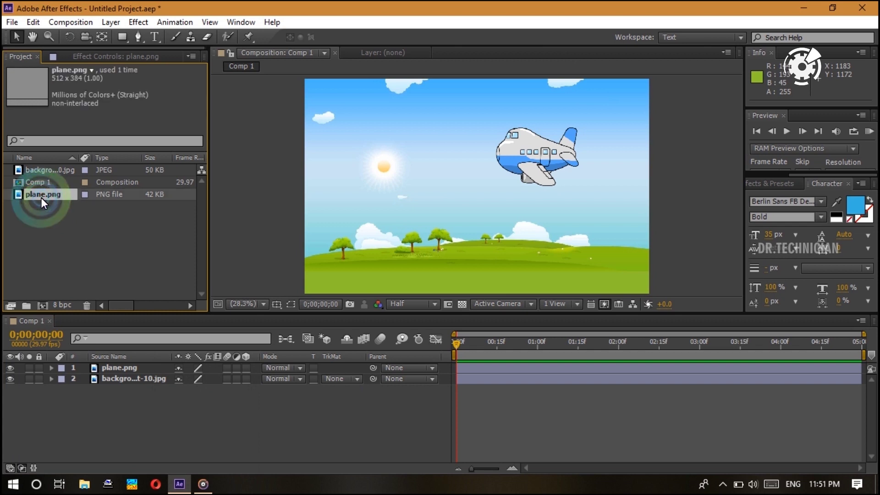
left_click(35, 198)
left_click(118, 366)
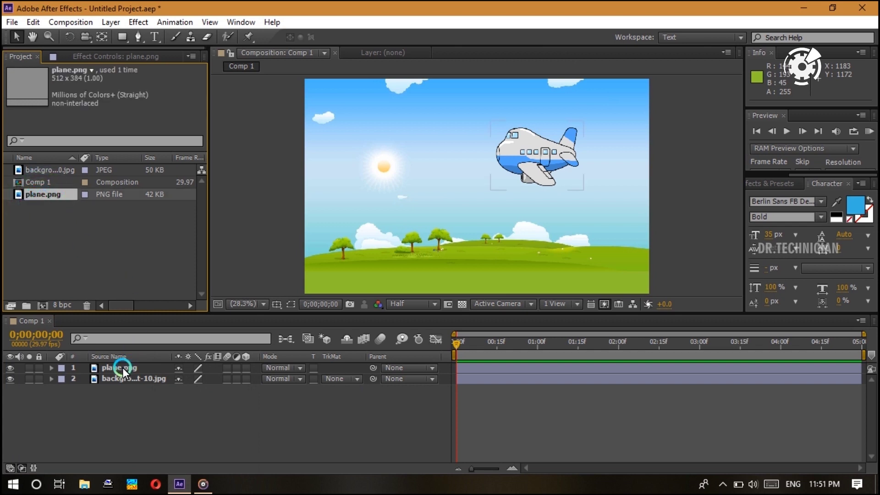
left_click(117, 370)
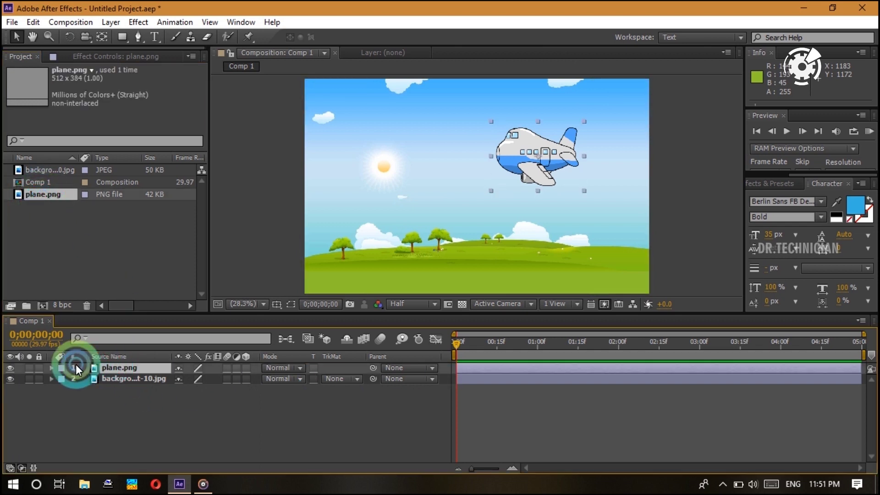
left_click(45, 362)
left_click(52, 366)
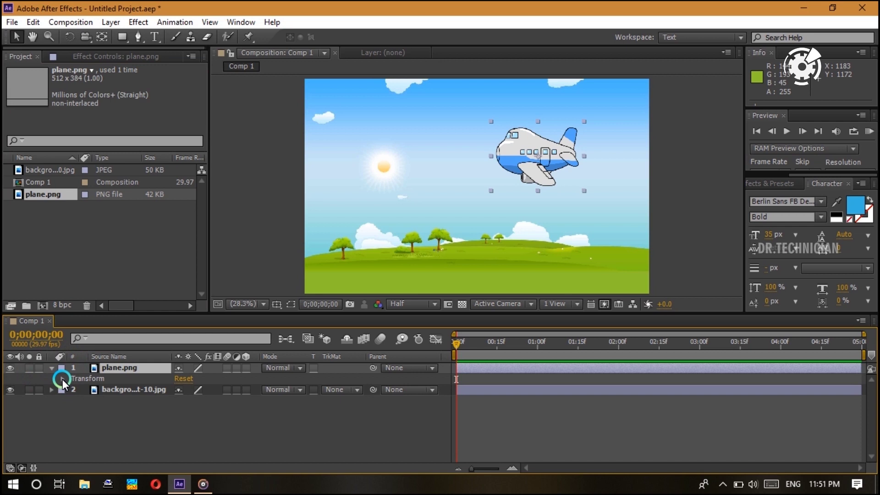
left_click(63, 379)
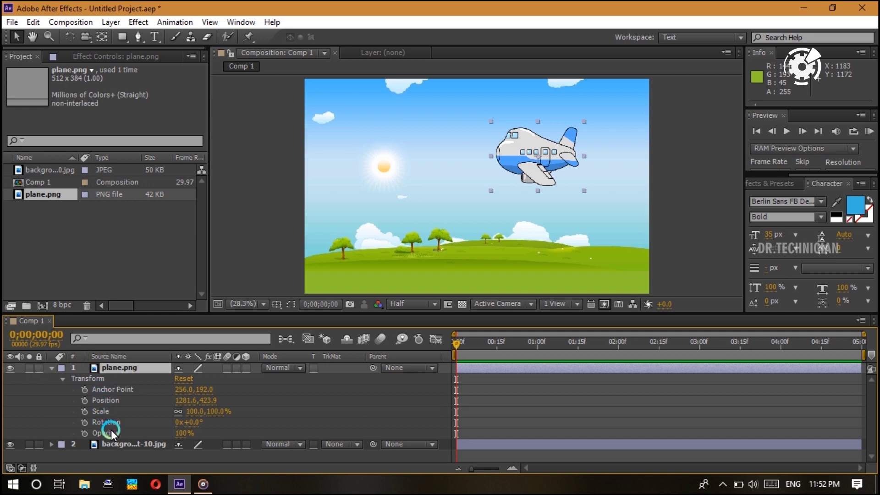
left_click(192, 411)
Collapse the plane layer and cycle the P, S, T shortcuts, ending with only Position 1281.6, 423.9 shown
key("ctrl+grave")
key("p")
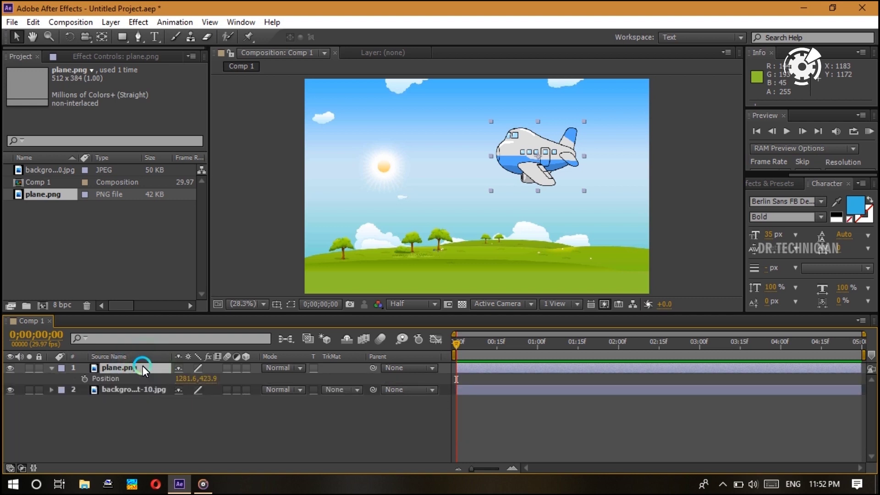
key("s")
key("t")
key("p")
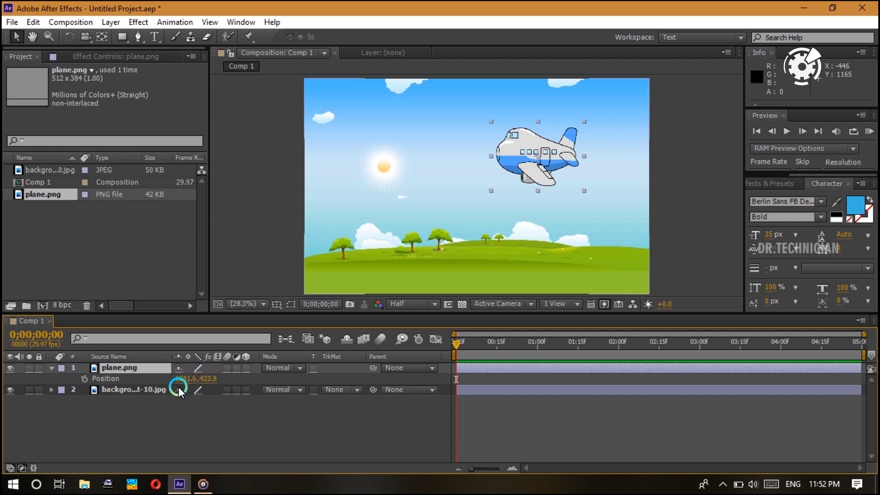
left_click(494, 176)
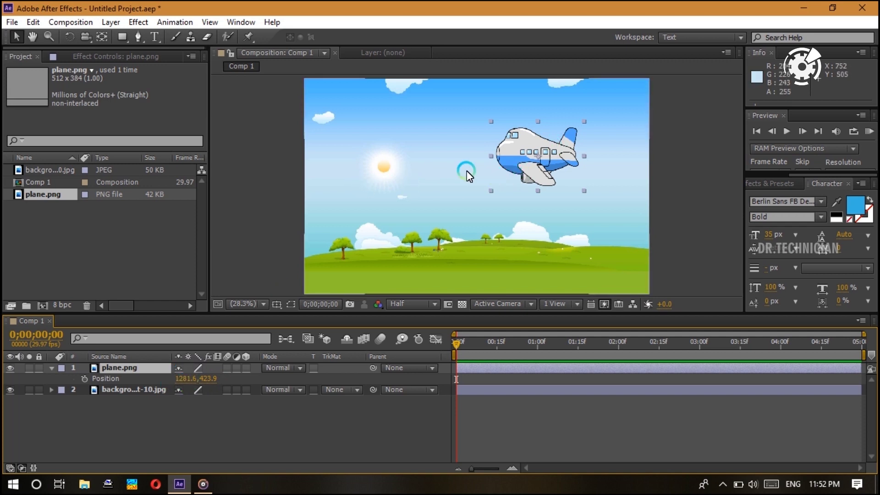
left_click(239, 374)
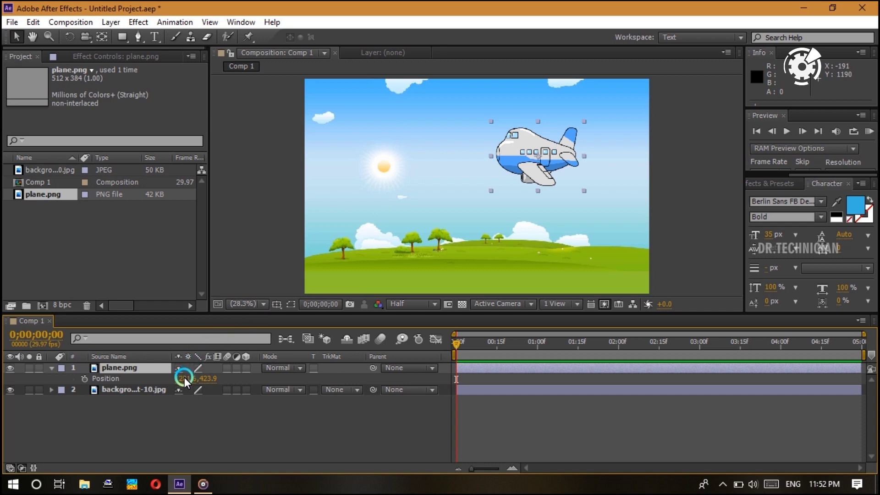
Scrub the plane's Position X to 2114.6 so it sits off the right edge
mouse_move(184, 381)
left_mouse_down()
mouse_move(262, 371)
mouse_move(188, 378)
left_mouse_up()
key("Caps_Lock")
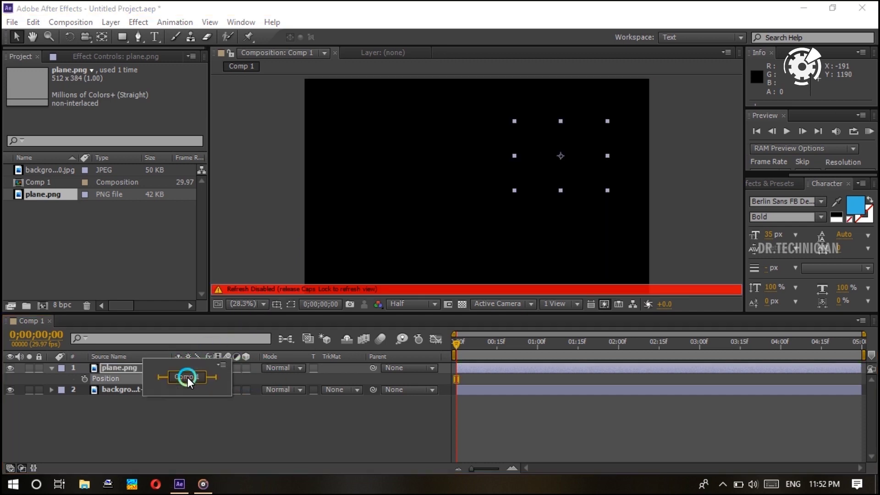
key("Caps_Lock")
left_click_drag(189, 381, 271, 379)
left_click_drag(185, 380, 282, 380)
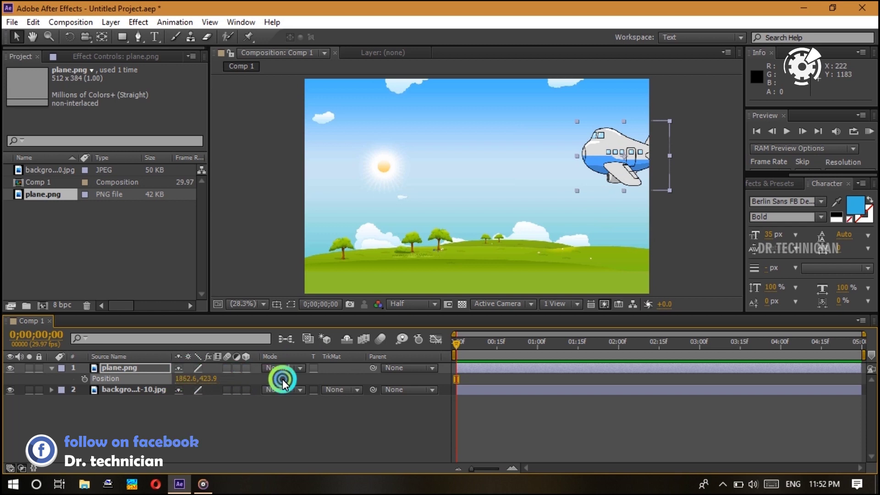
mouse_move(182, 377)
left_mouse_down()
mouse_move(278, 374)
mouse_move(178, 378)
mouse_move(196, 379)
mouse_move(188, 376)
left_mouse_up()
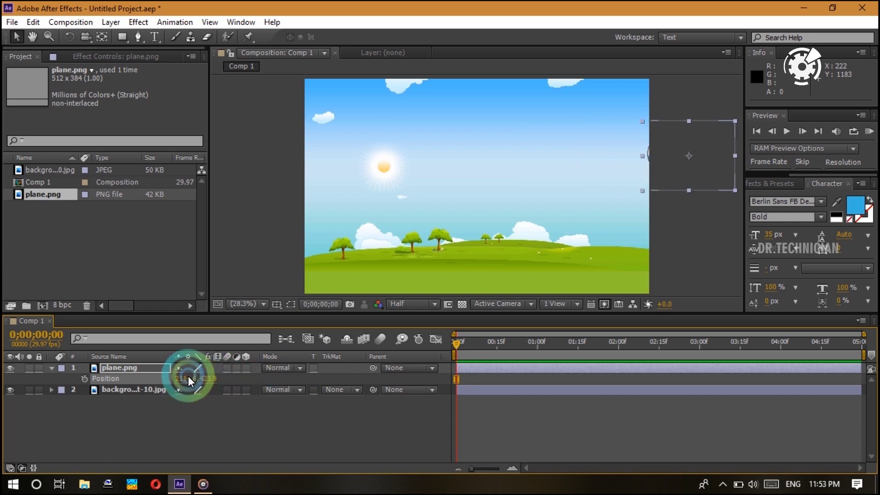
Enable the Position stopwatch at 0;00;00;00, creating the starting keyframe at 2114.6, 423.9
left_click(84, 379)
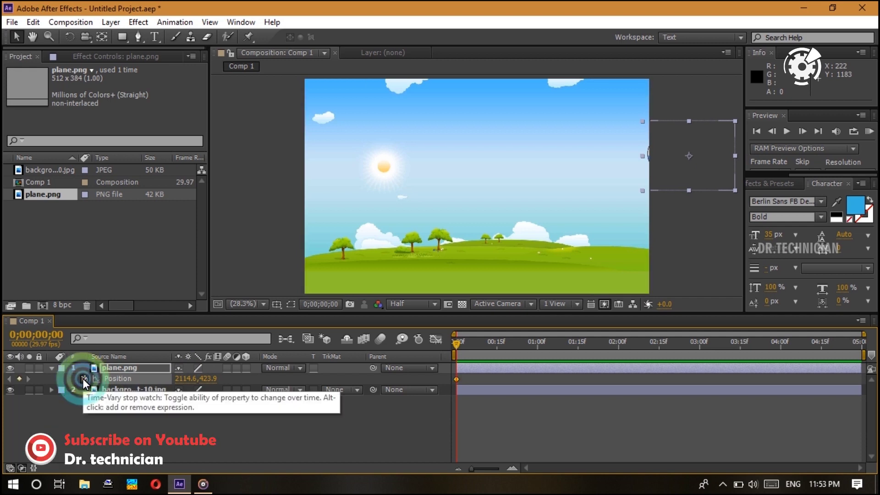
left_click(469, 386)
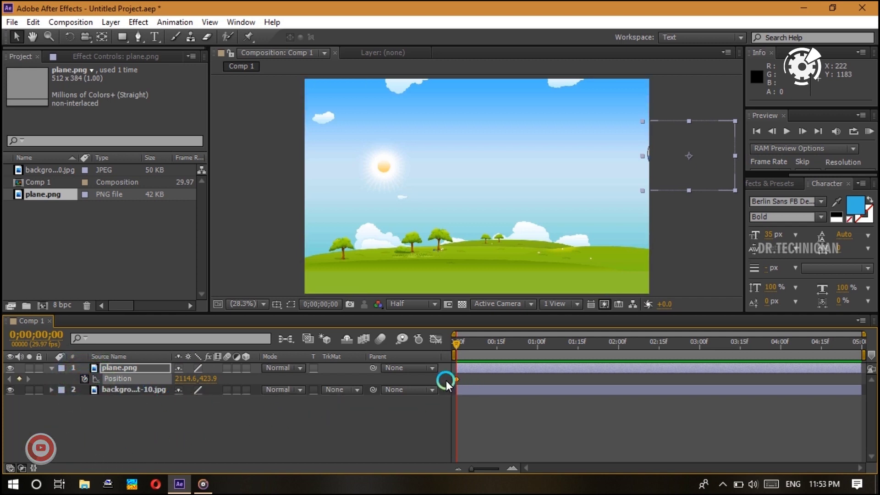
left_click(452, 369)
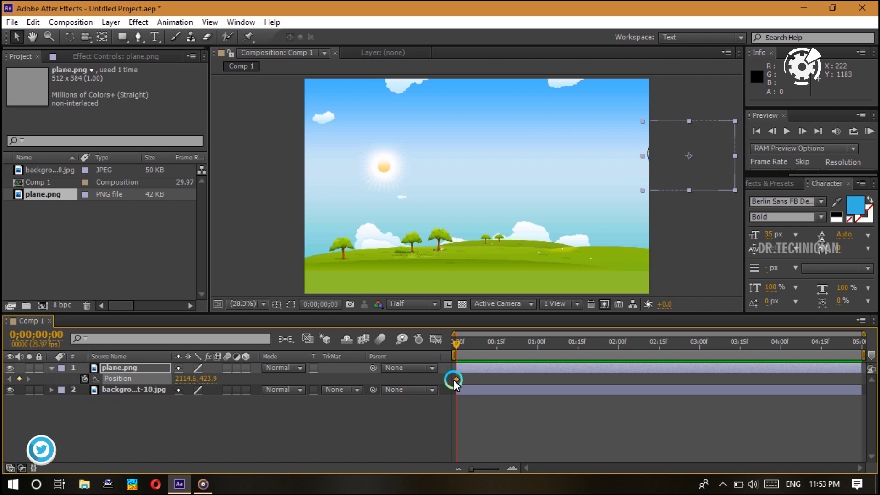
mouse_move(454, 379)
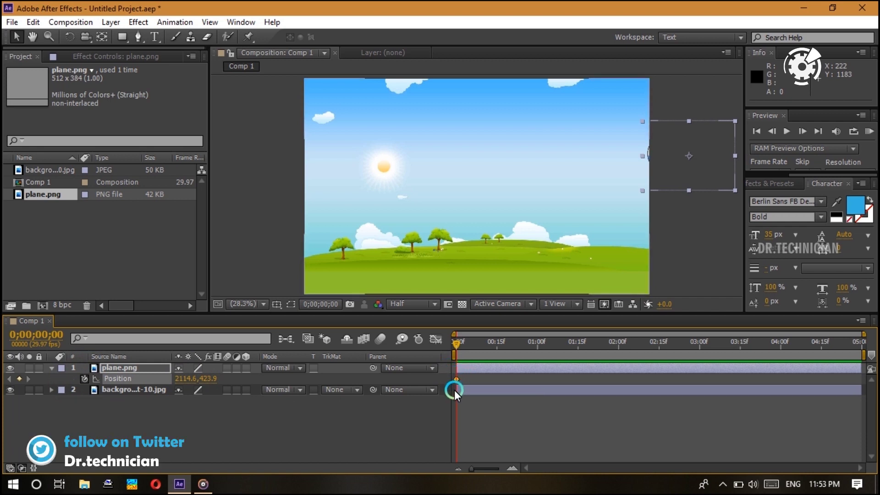
left_click(456, 378)
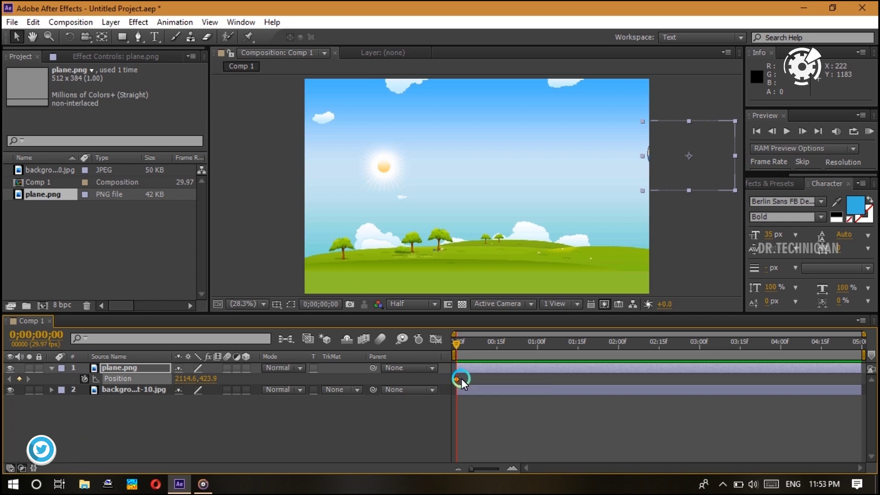
mouse_move(458, 384)
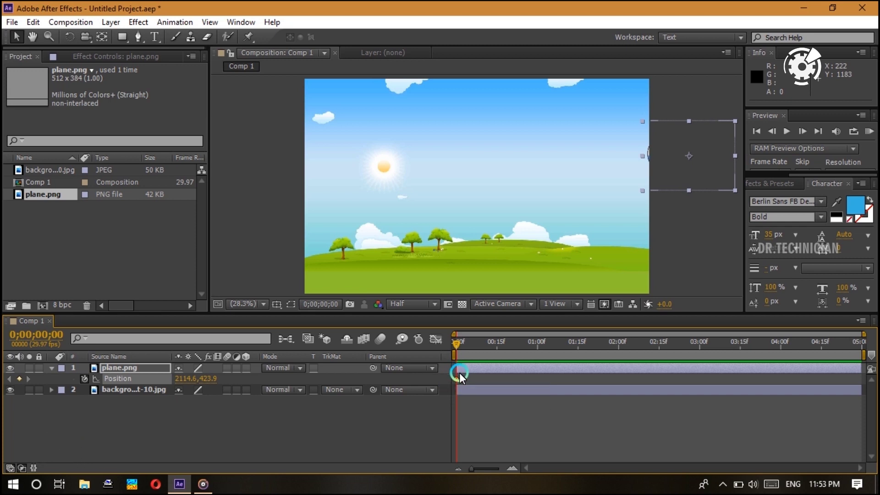
left_click(450, 378)
Drag the current-time indicator along the ruler to 0;00;04;00
mouse_move(194, 377)
left_mouse_down()
mouse_move(191, 388)
mouse_move(196, 382)
left_mouse_up()
left_click_drag(458, 343, 554, 344)
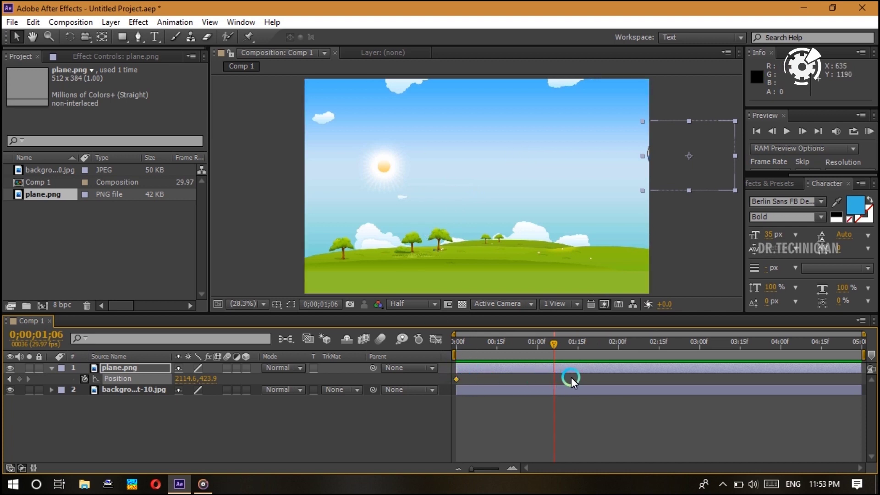
left_click_drag(556, 345, 500, 342)
left_click_drag(497, 346, 789, 347)
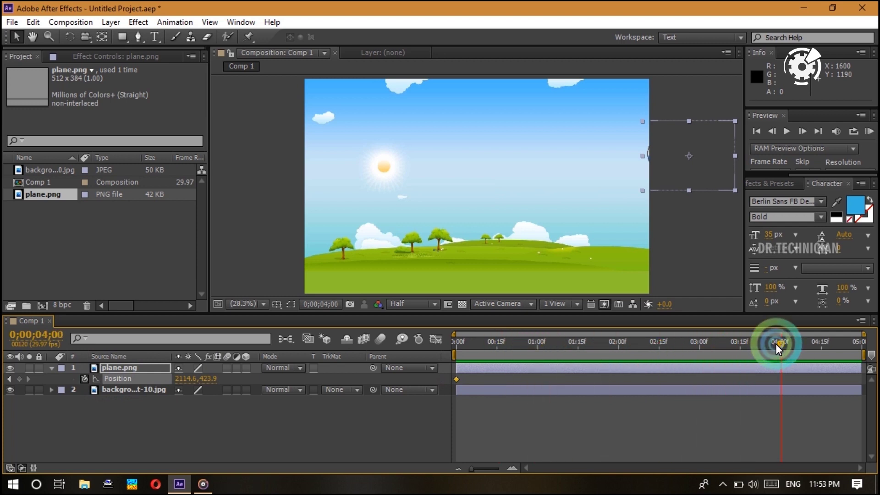
left_click(782, 366)
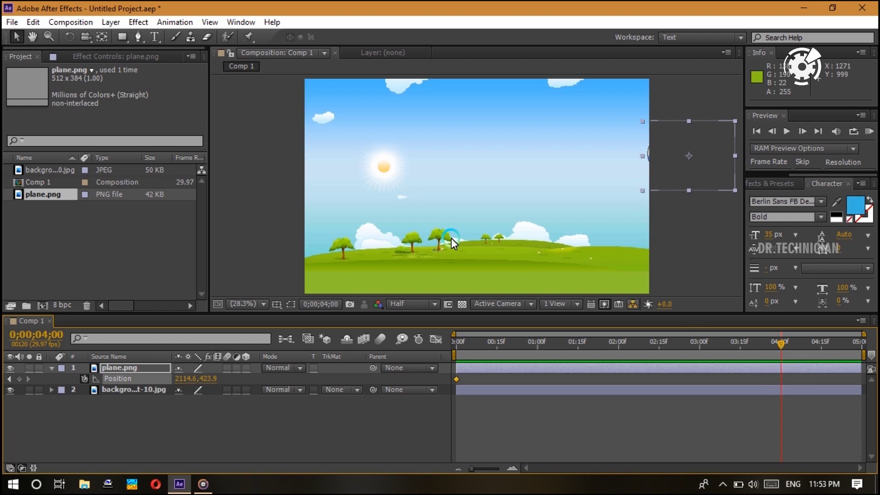
left_click(192, 378)
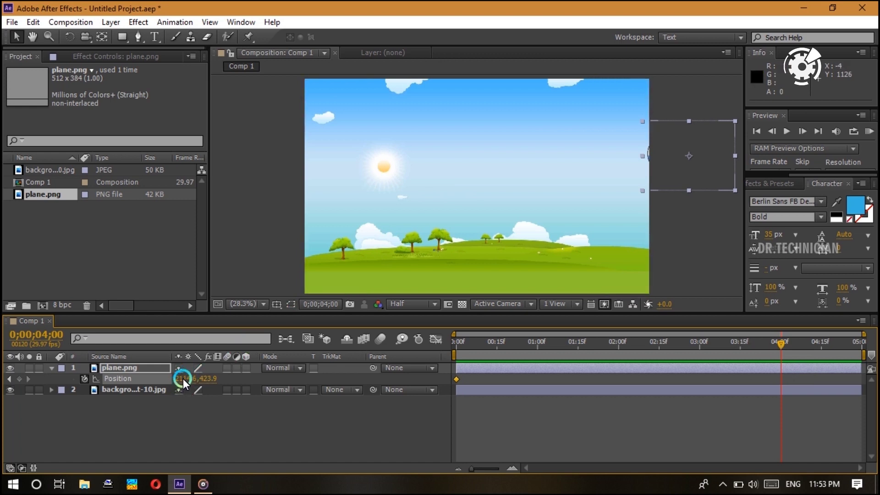
At 4 seconds, scrub Position X to -211.4, then check mid-flight frames
mouse_move(183, 379)
left_mouse_down()
mouse_move(9, 381)
mouse_move(183, 384)
mouse_move(182, 375)
mouse_move(198, 376)
mouse_move(185, 382)
mouse_move(200, 375)
mouse_move(166, 380)
mouse_move(178, 384)
left_mouse_up()
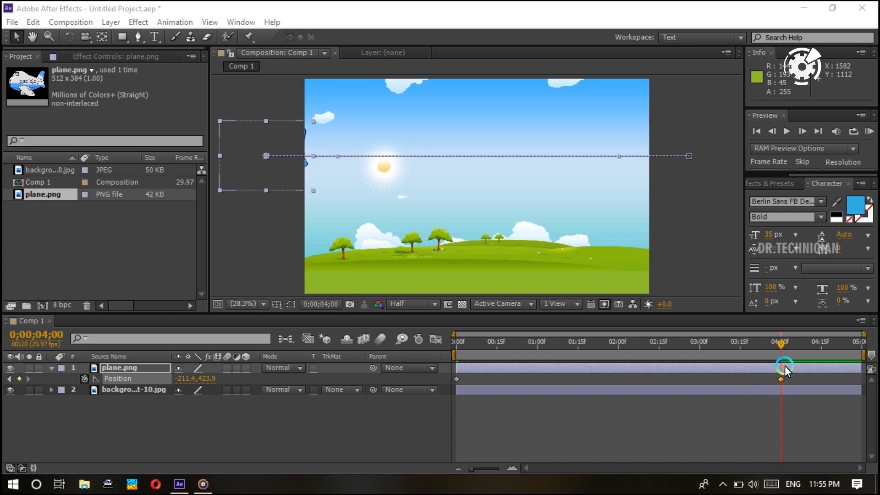
left_click(685, 343)
left_click(668, 342)
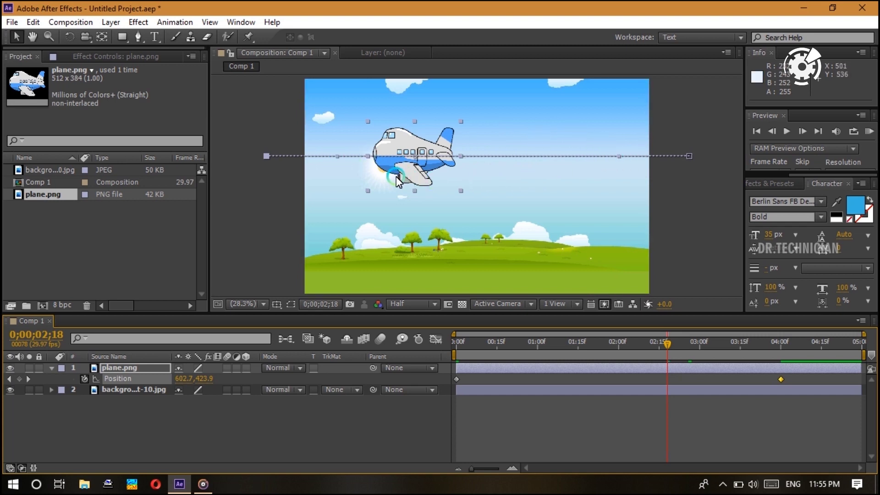
Check the plane around 0;00;01;28 and select the Position keyframes
left_click(595, 345)
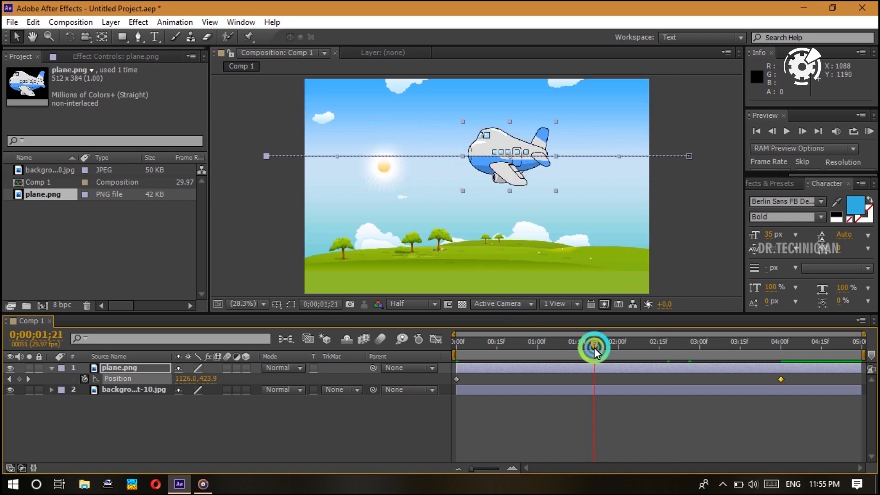
left_click(614, 342)
left_click(681, 367)
left_click(483, 377)
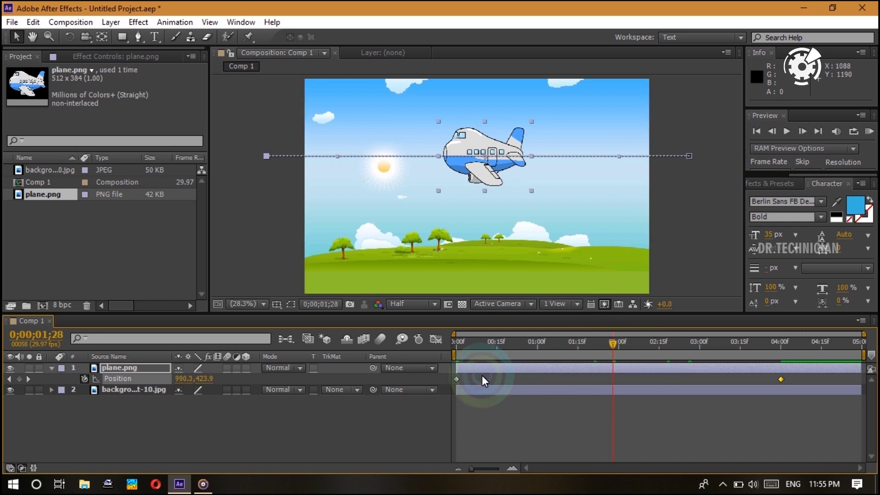
left_click(534, 384)
left_click(788, 376)
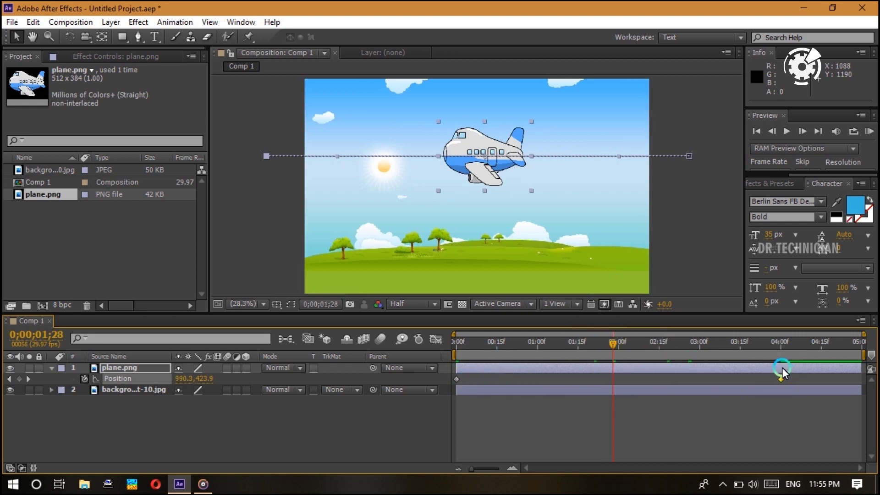
left_click(782, 380)
left_click(456, 379)
Drag the end Position keyframe from 4 seconds back to about 2 seconds, undoing a trial move
mouse_move(782, 379)
left_mouse_down()
mouse_move(810, 379)
mouse_move(688, 380)
mouse_move(781, 379)
left_mouse_up()
left_click(788, 377)
left_click_drag(780, 379, 833, 379)
key("ctrl+z")
left_click_drag(746, 395, 632, 393)
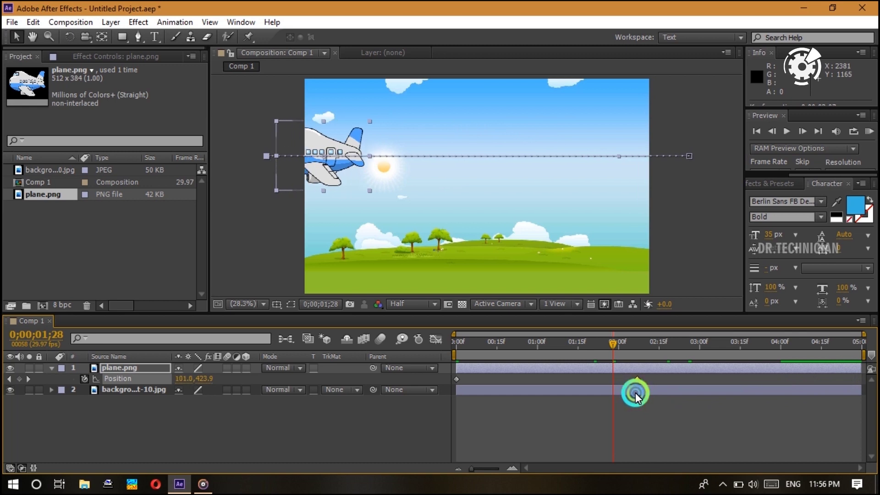
left_click_drag(613, 345, 549, 347)
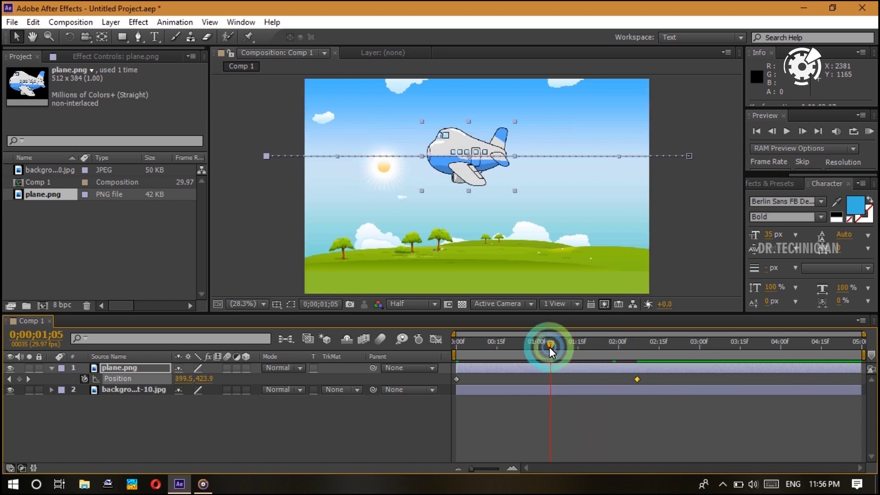
Marquee-select both Position keyframes and shift them later in the timeline
left_click(635, 381)
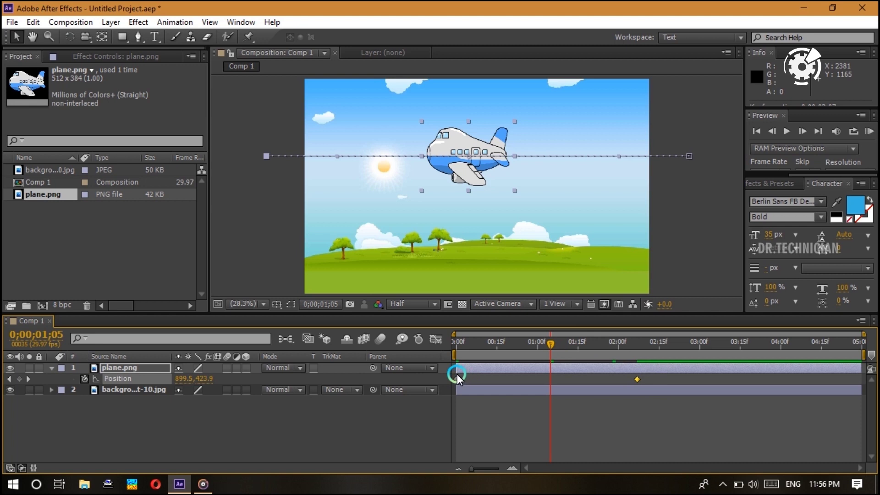
left_click_drag(650, 373, 451, 387)
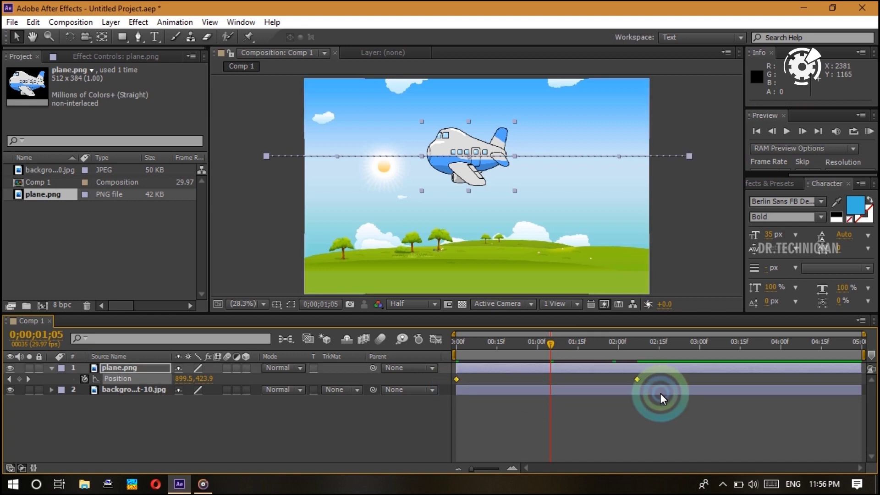
left_click_drag(637, 378, 665, 410)
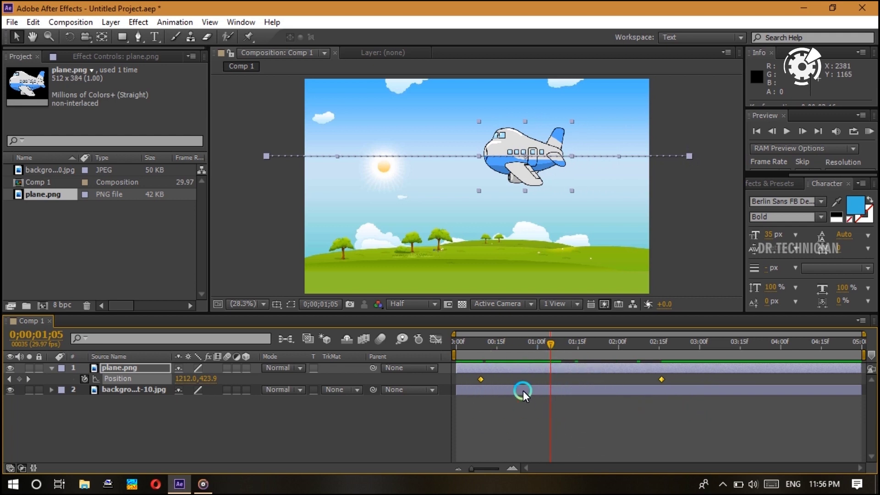
left_click(478, 379)
left_click(480, 410)
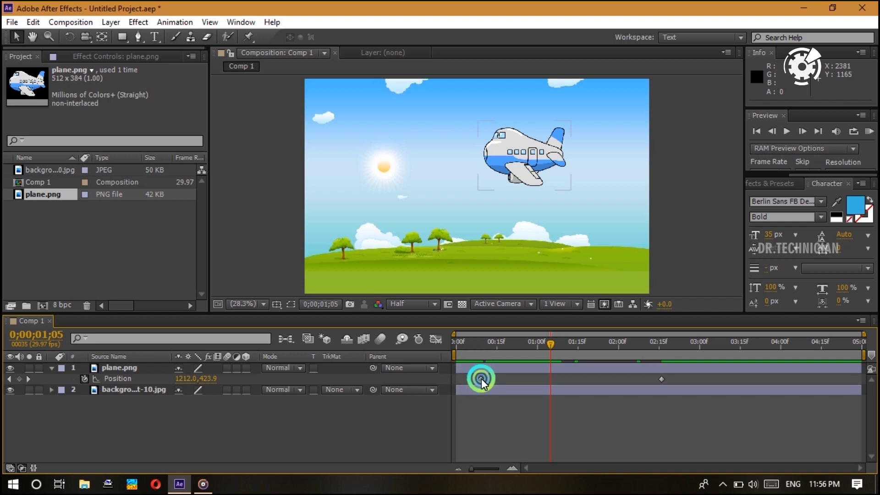
Drag the keyframes so the flight runs from frame 0 to 0;00;04;00
left_click_drag(482, 379, 747, 366)
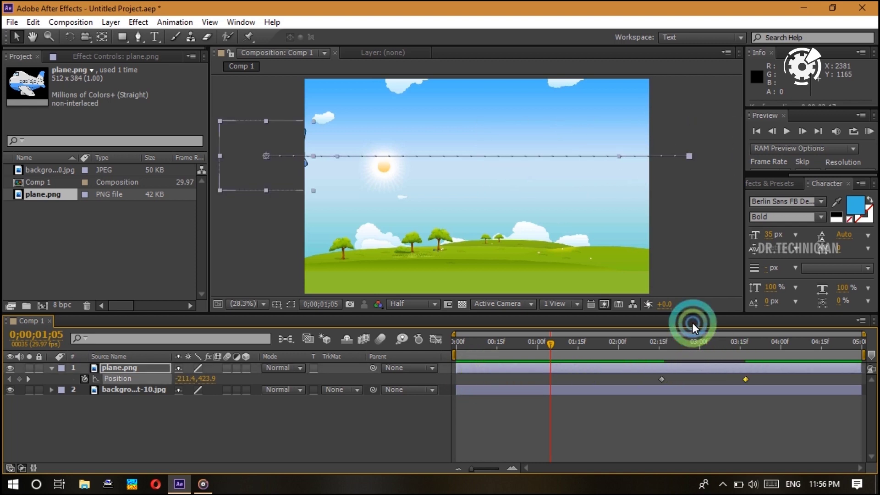
left_click_drag(552, 342, 678, 342)
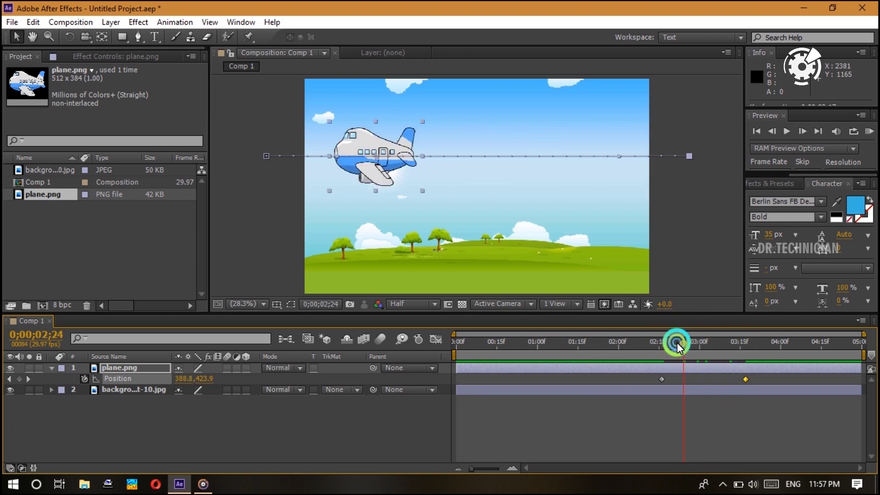
left_click(744, 379)
left_click_drag(744, 378, 459, 405)
left_click(658, 379)
left_click_drag(659, 380, 781, 373)
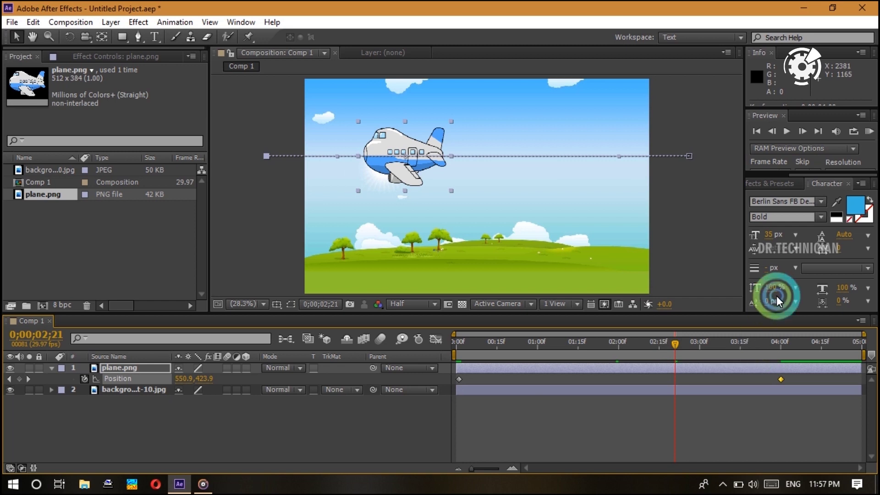
Play the plane animation preview, then select the FACEBOOK.png layer above White Solid 1
left_click(786, 133)
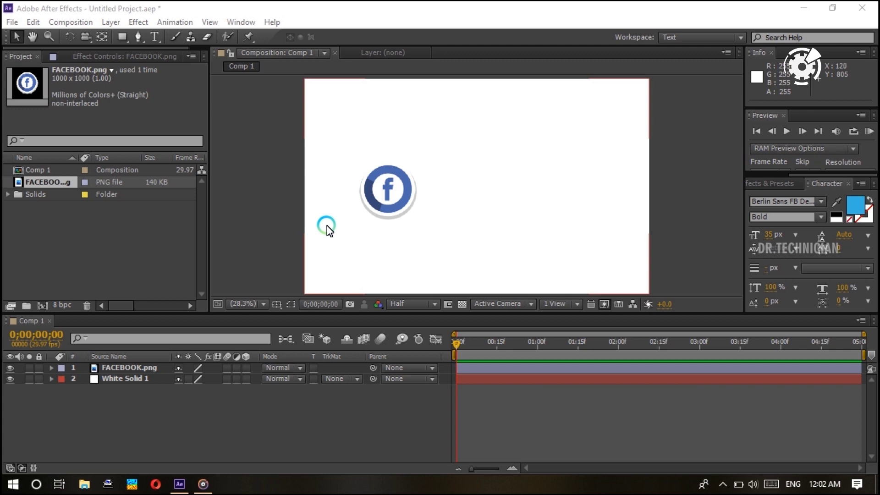
left_click(132, 369)
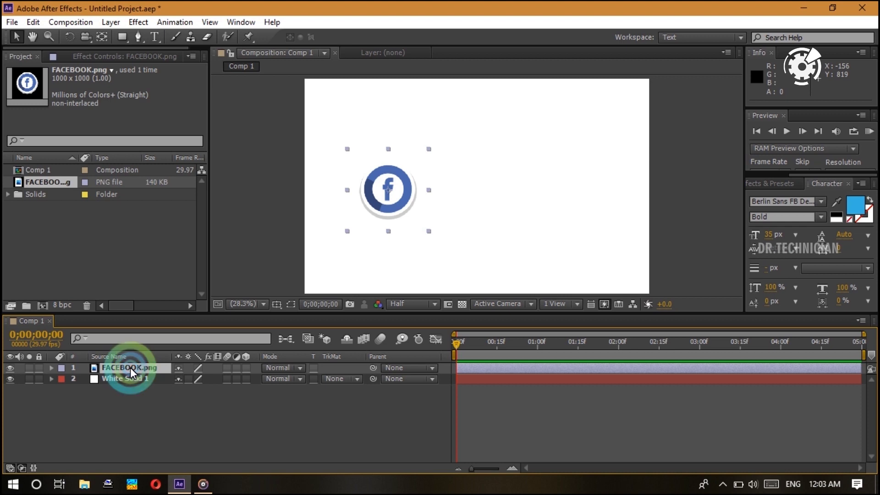
Isolate the FACEBOOK.png layer's Opacity property, still at 100%, using the P, R and T shortcuts
left_click(131, 367)
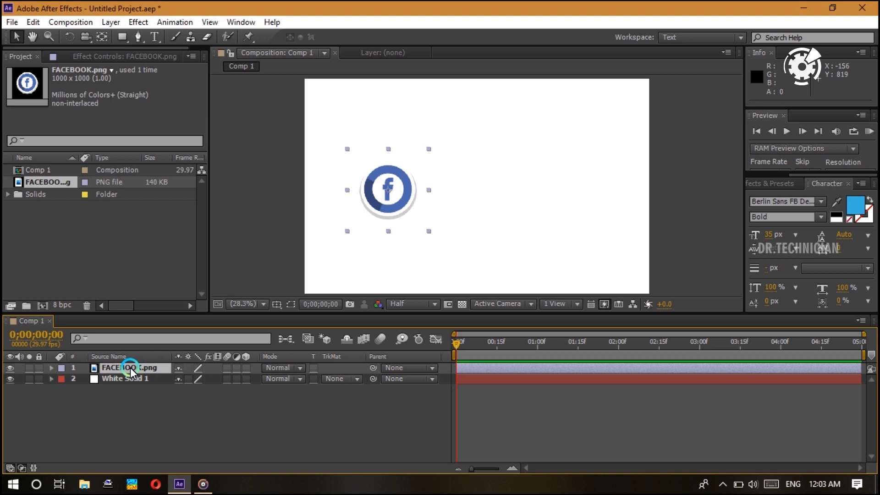
key("p")
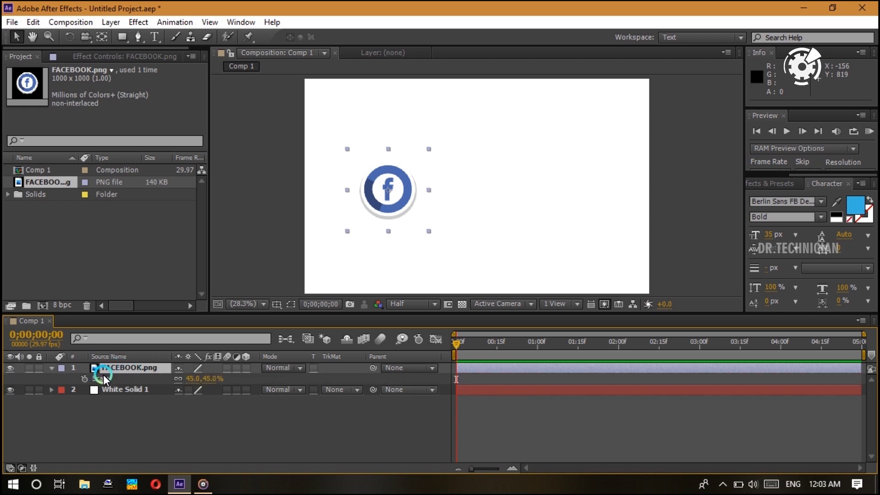
key("r")
key("t")
left_click(107, 392)
left_click(100, 372)
Set a starting Opacity keyframe near 0% for the Facebook icon at frame 0
left_click(83, 379)
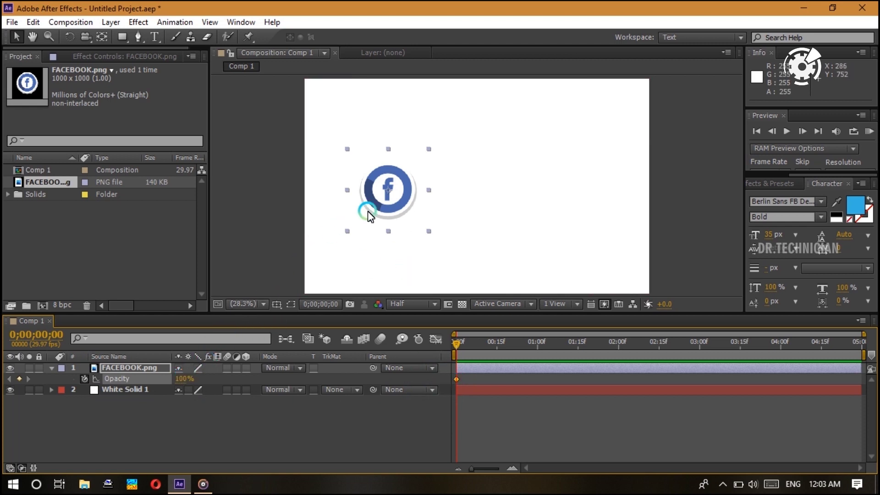
left_click_drag(189, 382, 76, 388)
left_click(393, 196)
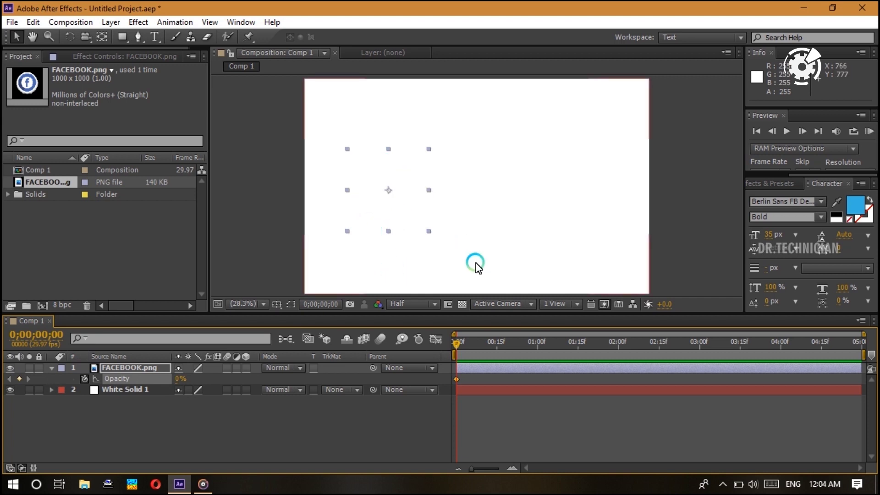
At the one-second mark, raise the icon's Opacity to 100% to add the end keyframe
left_click(538, 347)
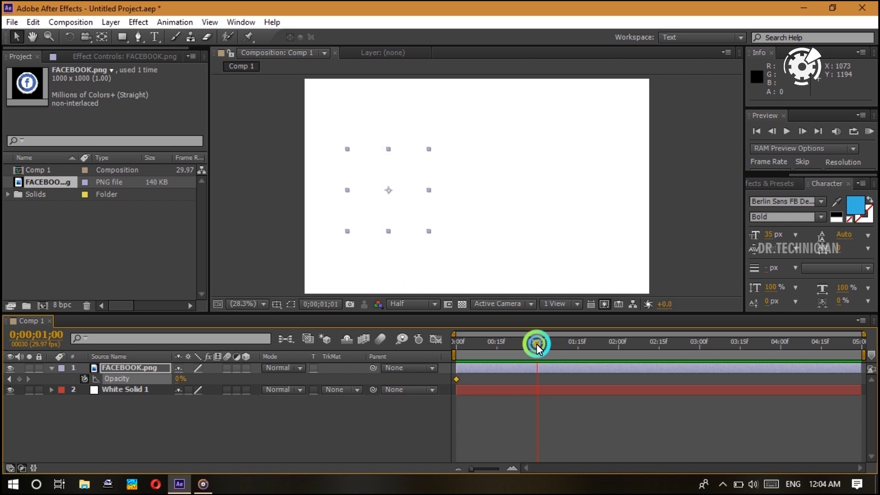
left_click(177, 379)
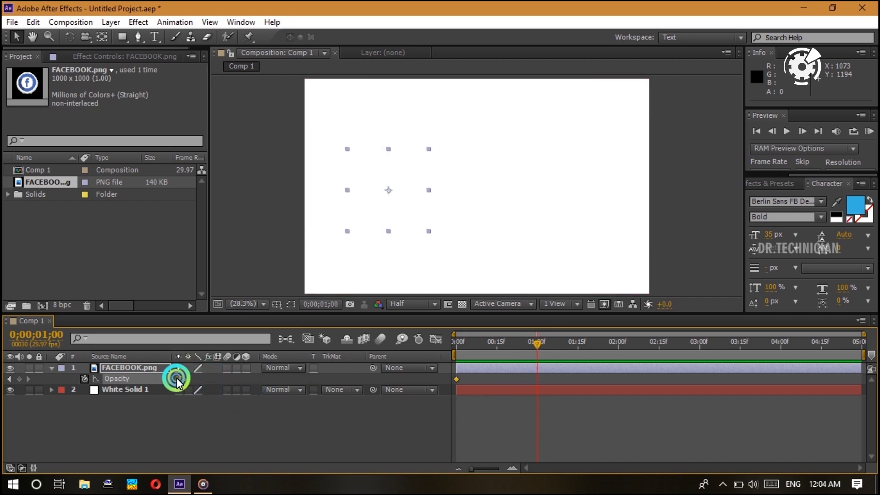
left_click_drag(177, 380, 445, 202)
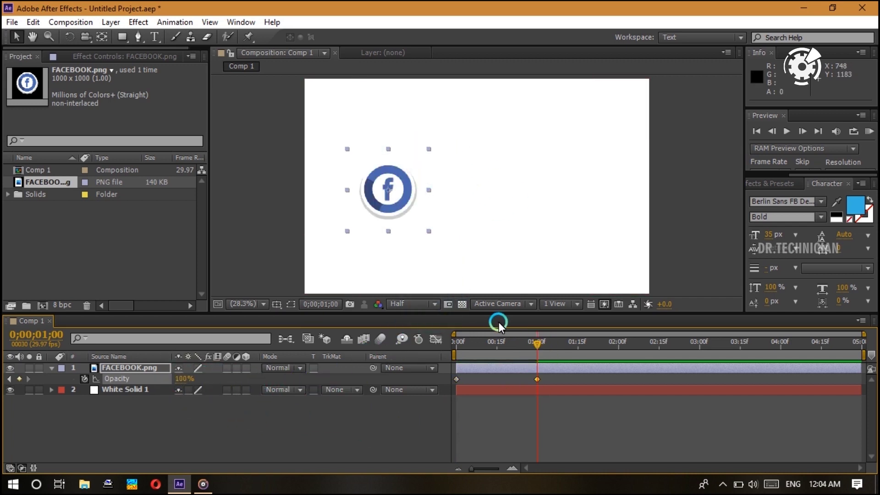
left_click(528, 378)
left_click(532, 363)
mouse_move(536, 345)
left_mouse_down()
mouse_move(459, 344)
mouse_move(507, 352)
mouse_move(537, 345)
left_mouse_up()
left_click_drag(540, 379, 506, 378)
left_click_drag(534, 344, 481, 350)
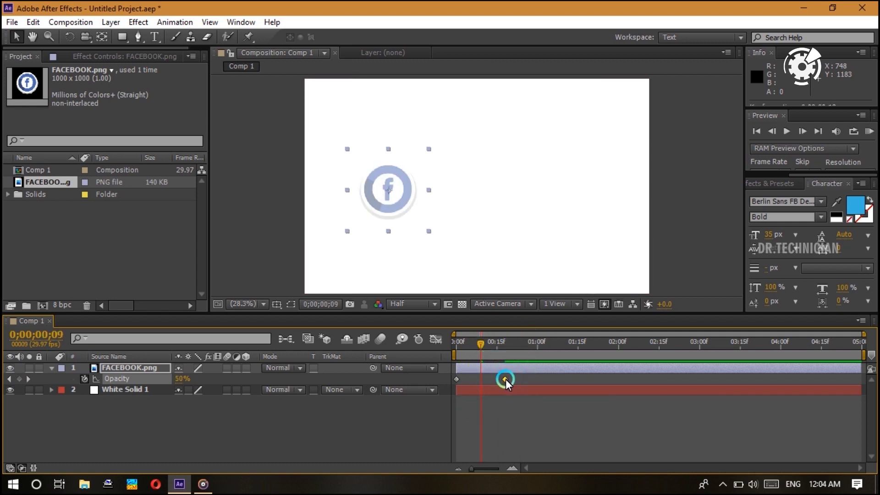
left_click_drag(505, 379, 536, 383)
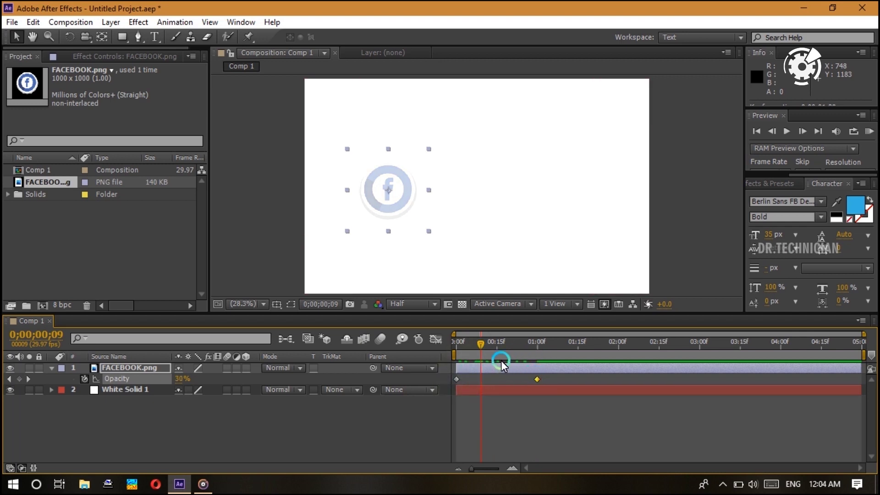
left_click_drag(486, 349, 537, 349)
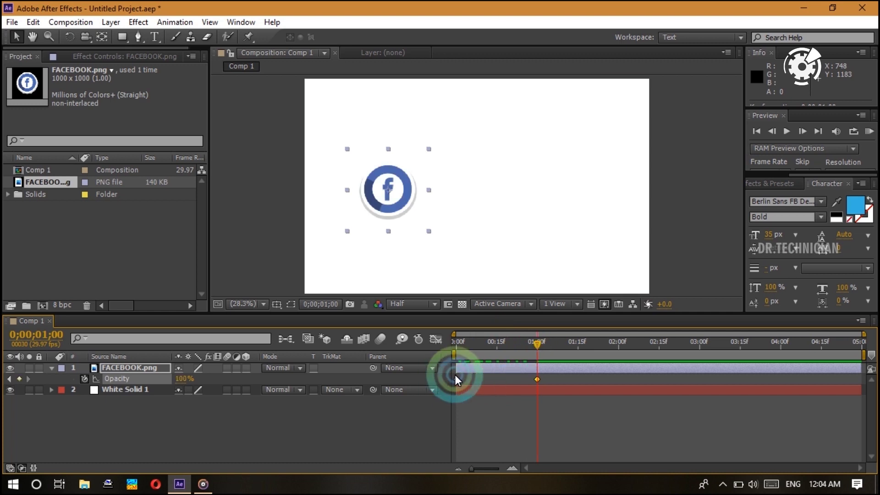
left_click_drag(455, 375, 626, 379)
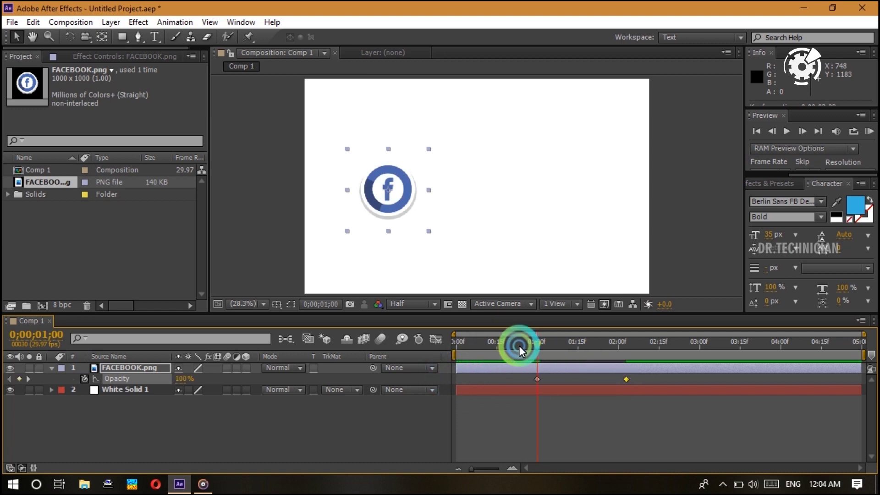
left_click_drag(542, 341, 595, 340)
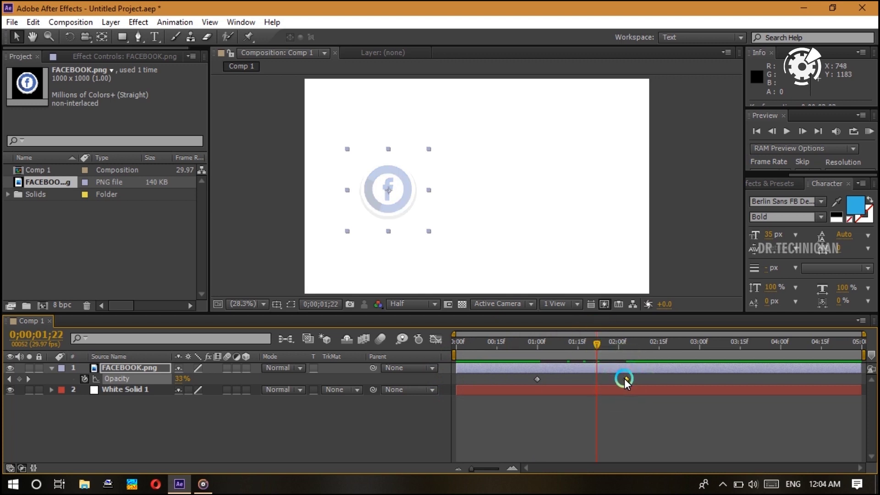
left_click_drag(624, 378, 458, 389)
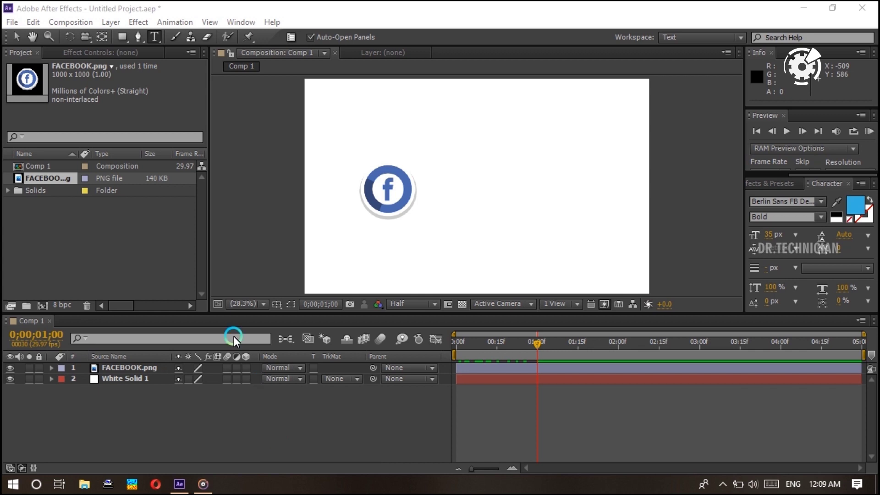
left_click(50, 368)
left_click(63, 379)
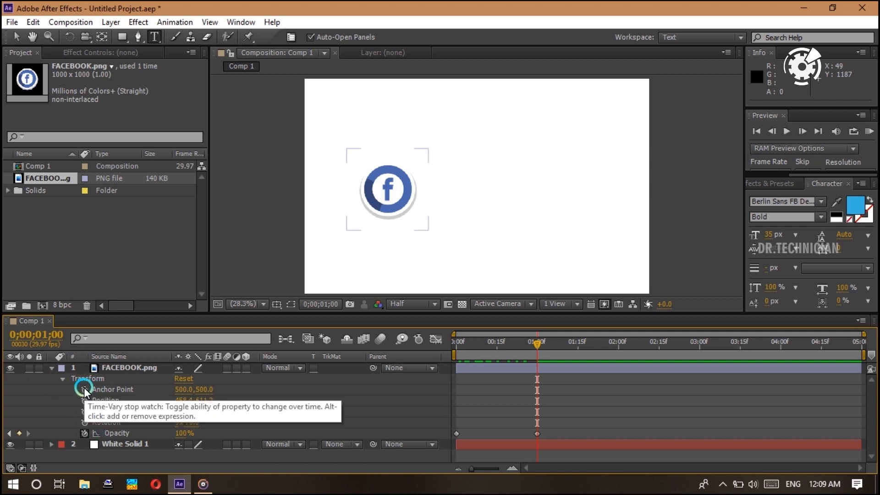
left_click(62, 379)
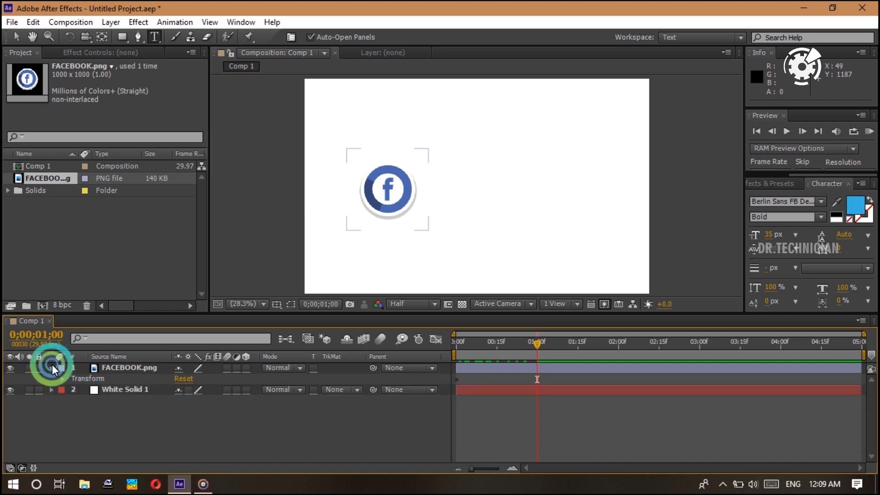
left_click(53, 366)
left_click(281, 378)
left_click(426, 442)
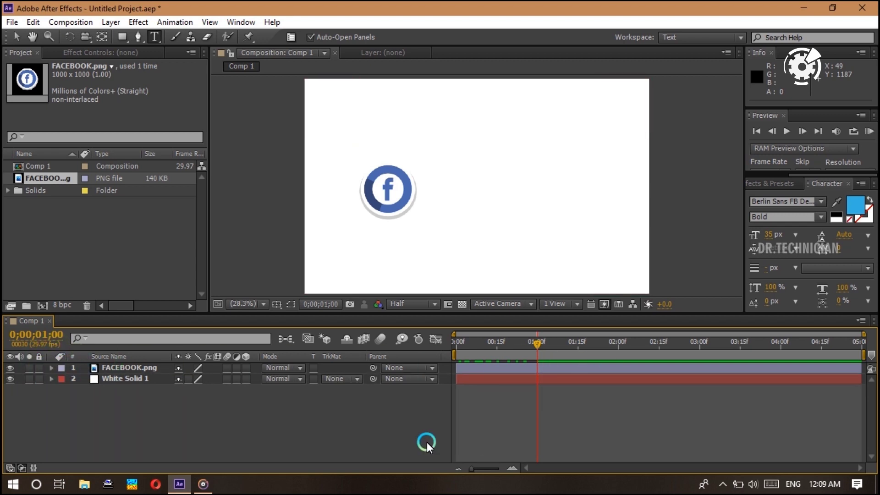
left_click(536, 359)
left_click_drag(475, 348, 526, 353)
left_click(13, 39)
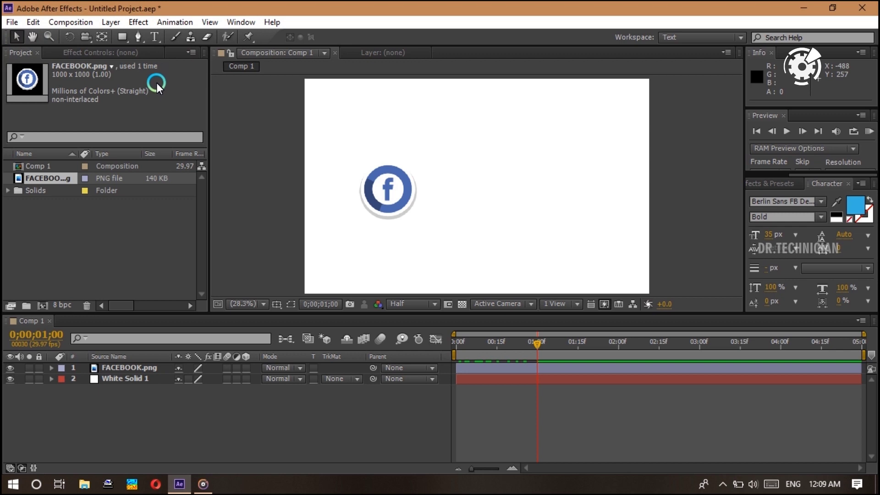
Start a new text layer beside the logo and set its fill colour to bright red
left_click(156, 36)
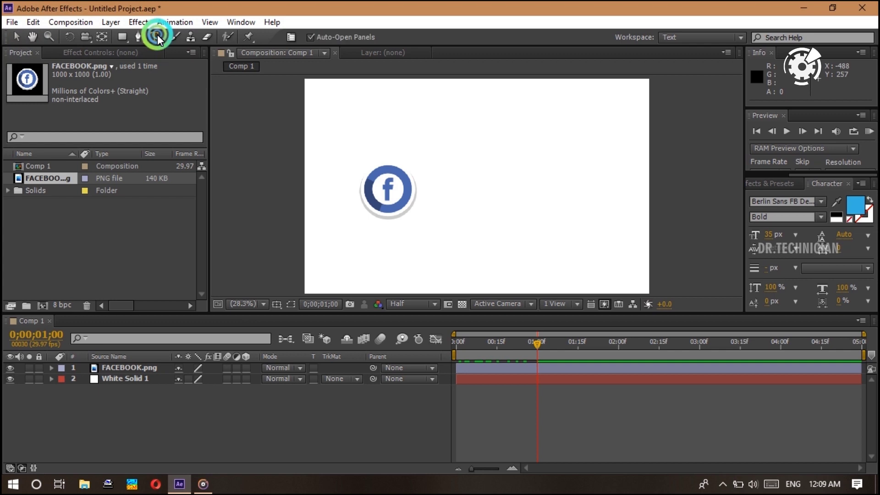
left_click(425, 166)
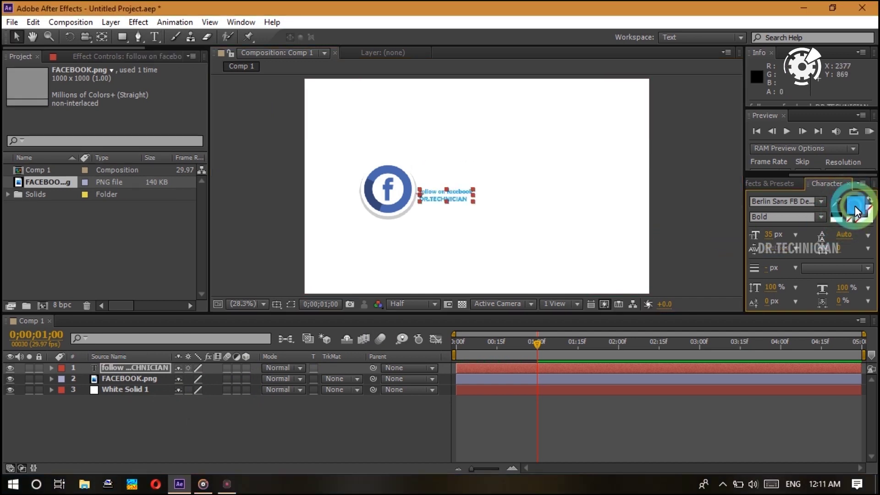
left_click(855, 207)
left_click_drag(403, 314, 468, 406)
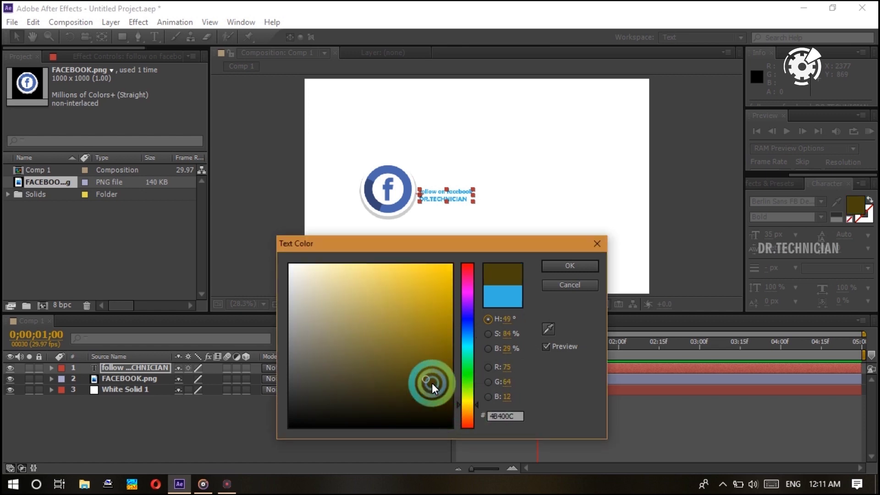
left_click_drag(432, 383, 450, 331)
left_click(468, 269)
left_click(450, 273)
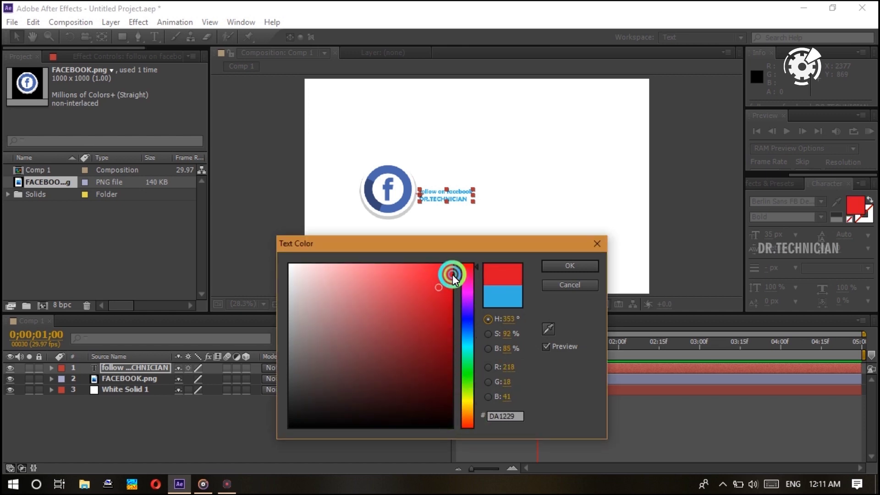
left_click(561, 265)
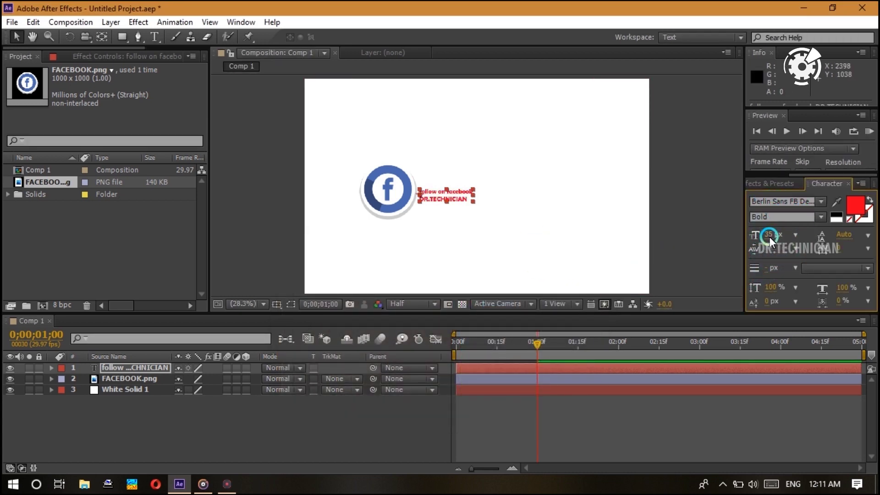
Enlarge the text to 91 px and position it just right of the Facebook logo
left_click_drag(769, 236, 800, 230)
left_click(556, 216)
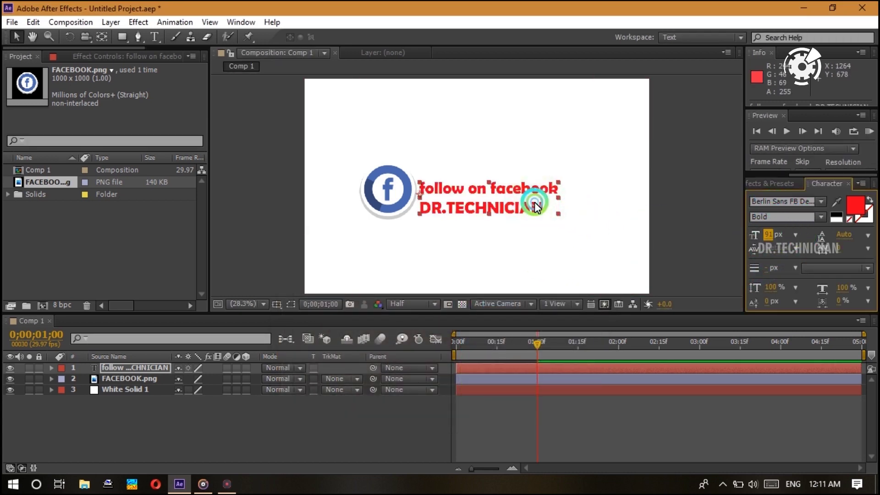
left_click_drag(536, 206, 540, 201)
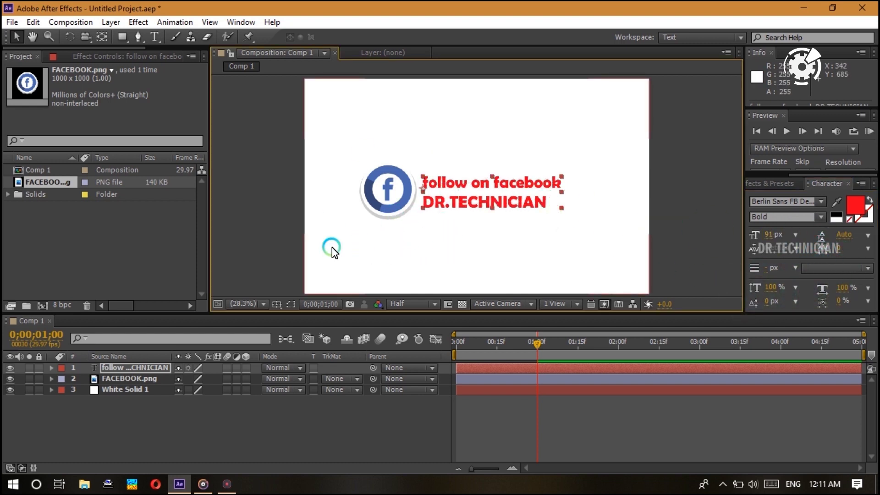
left_click(135, 370)
key("s")
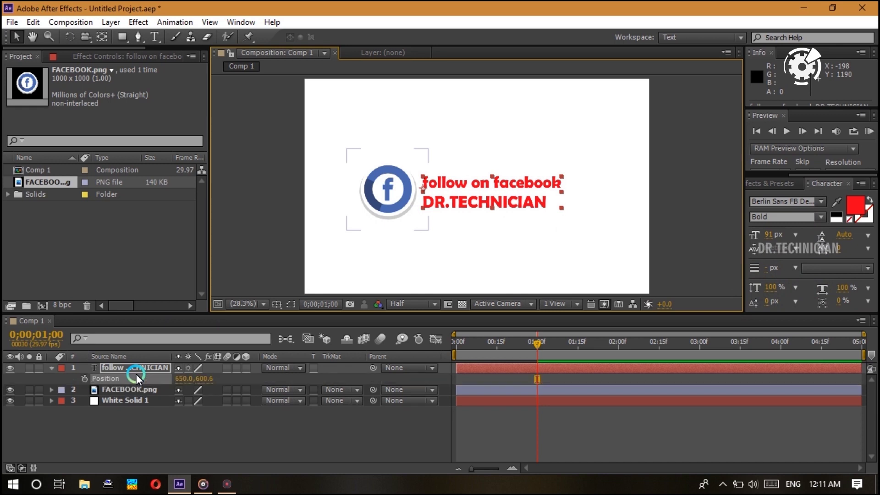
key("s")
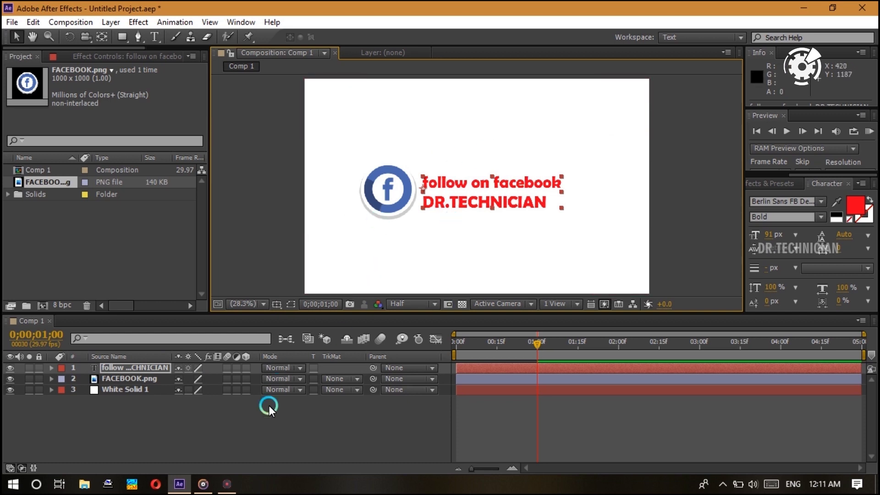
left_click(240, 441)
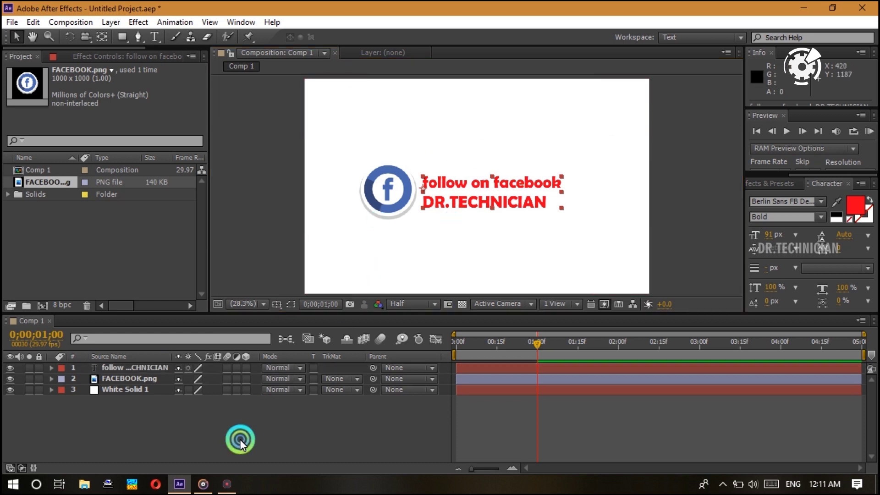
left_click(501, 204)
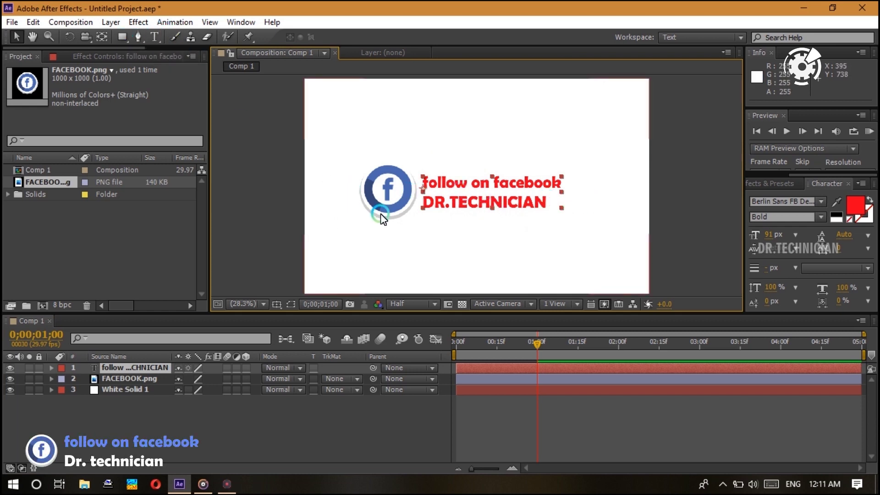
left_click_drag(501, 204, 508, 203)
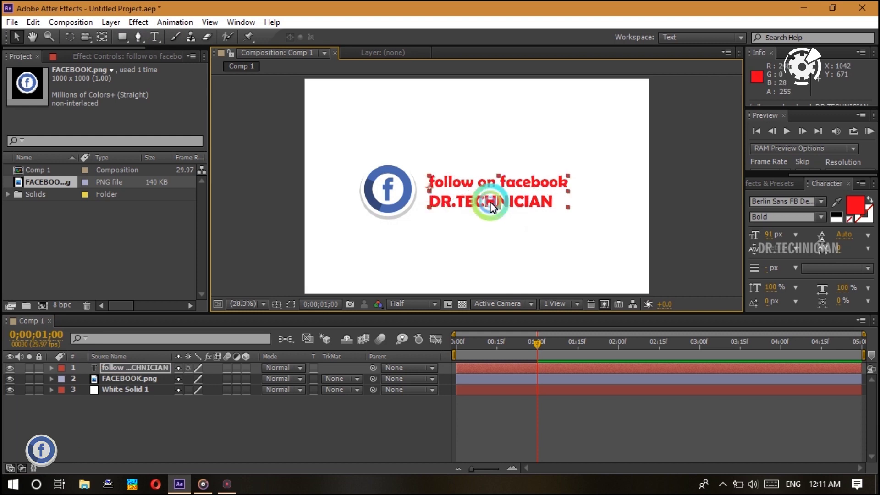
Draw a rectangular Mask 1 around the red 'follow on facebook / DR.TECHNICIAN' text layer
left_click(125, 37)
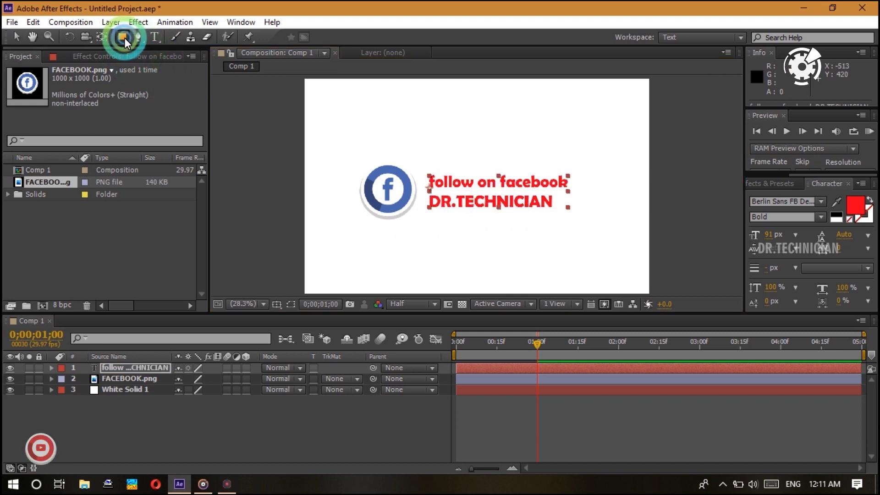
left_click(125, 37)
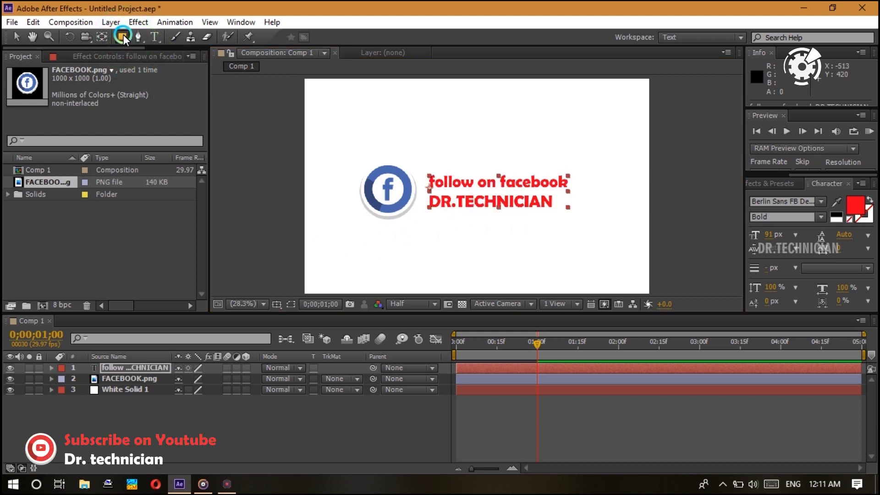
left_click(150, 56)
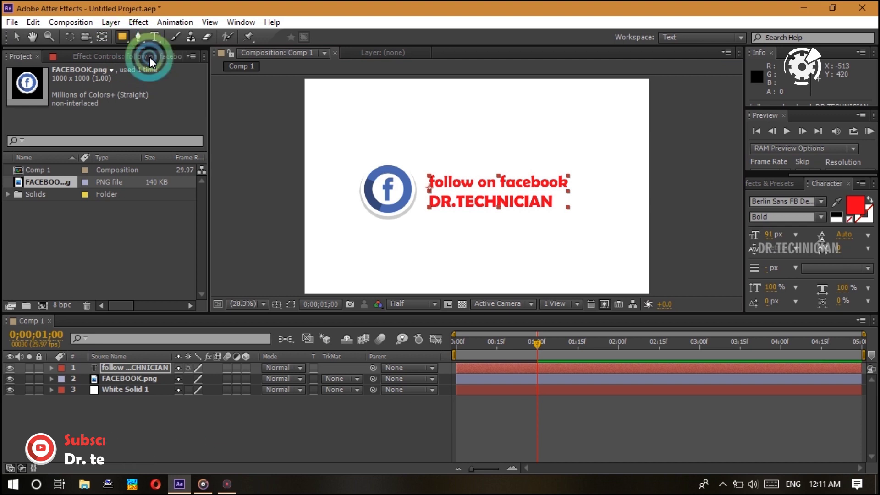
left_click_drag(420, 166, 582, 217)
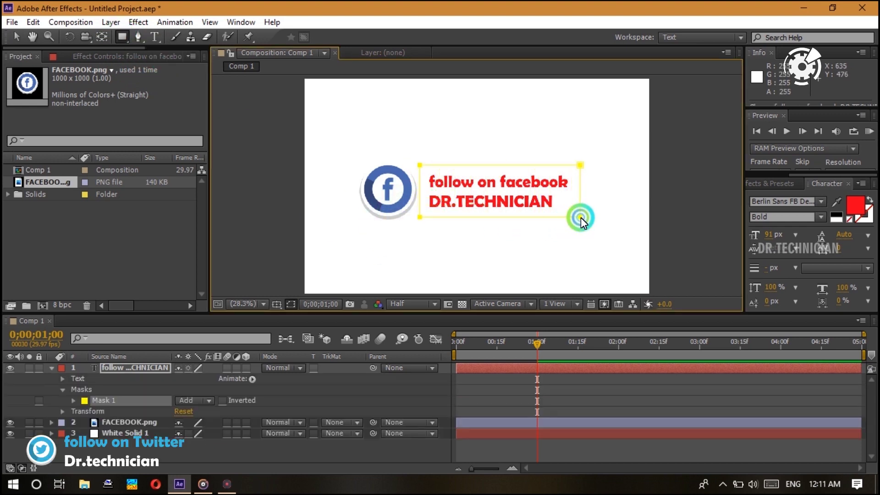
left_click(466, 147)
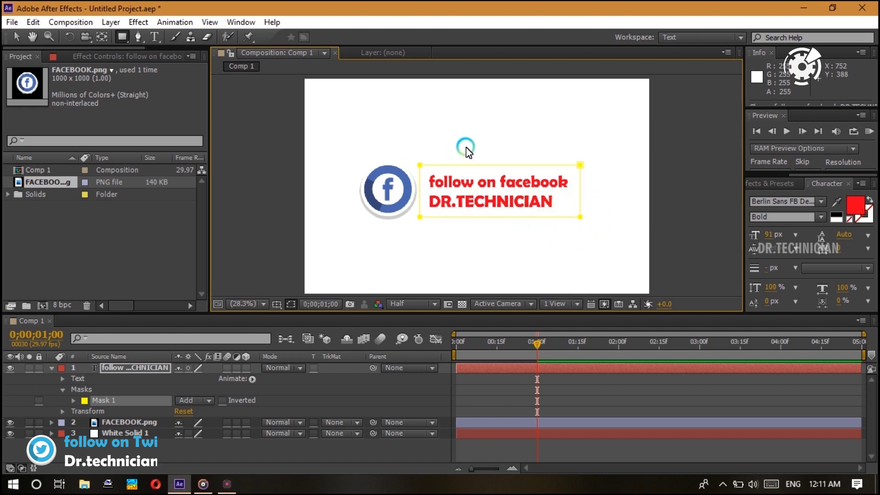
left_click(521, 228)
left_click(440, 213)
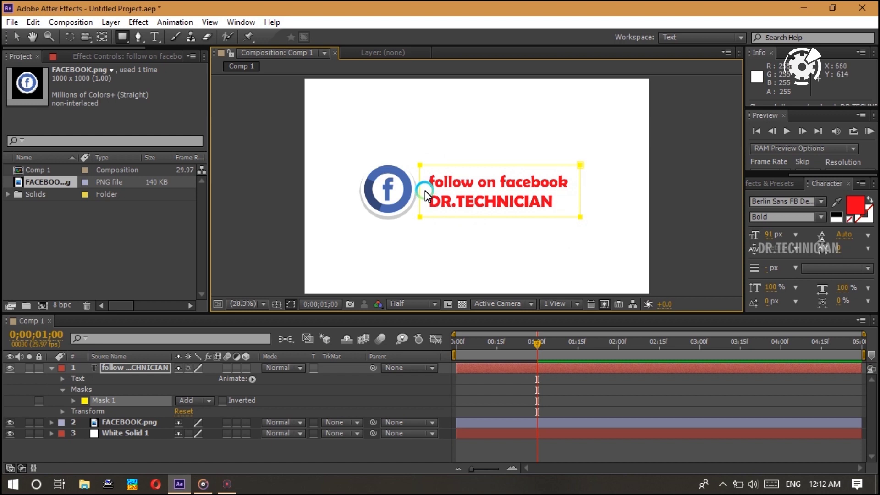
left_click(446, 210)
left_click(354, 135)
left_click(373, 169)
left_click(494, 162)
left_click(109, 351)
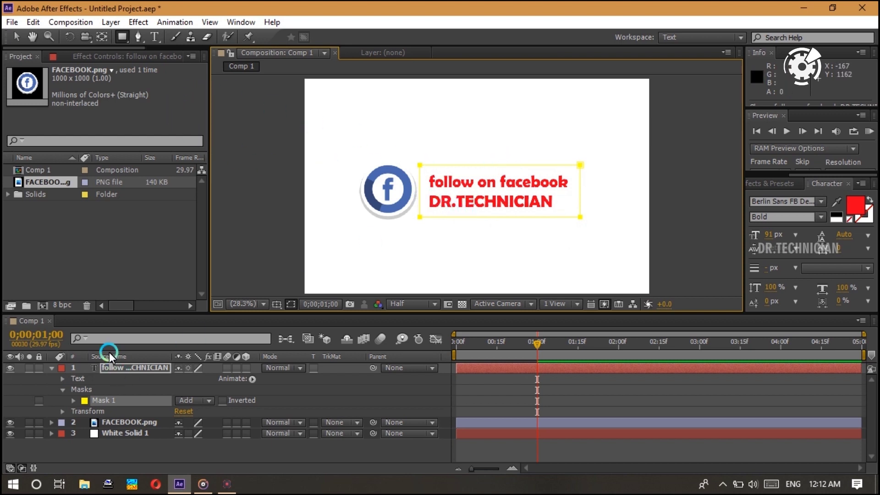
left_click(117, 370)
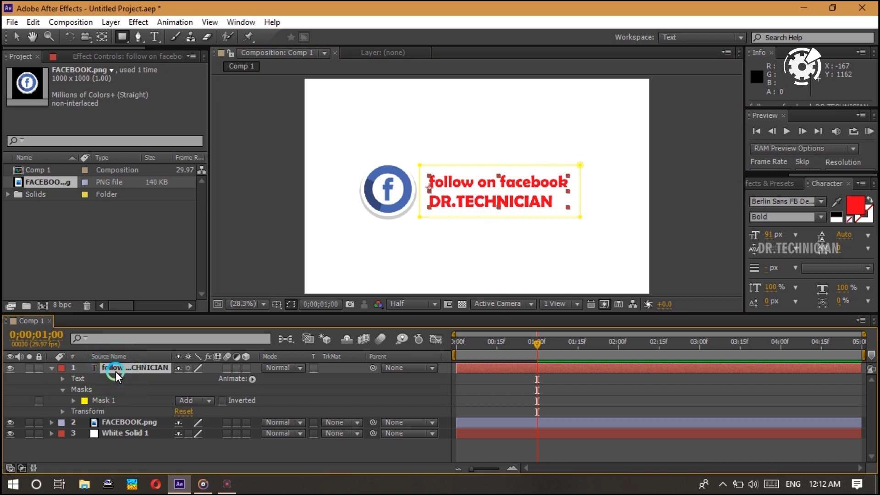
At one second, keyframe Mask Path with the mask shrunk to a thin strip hiding the text
key("m")
key("m")
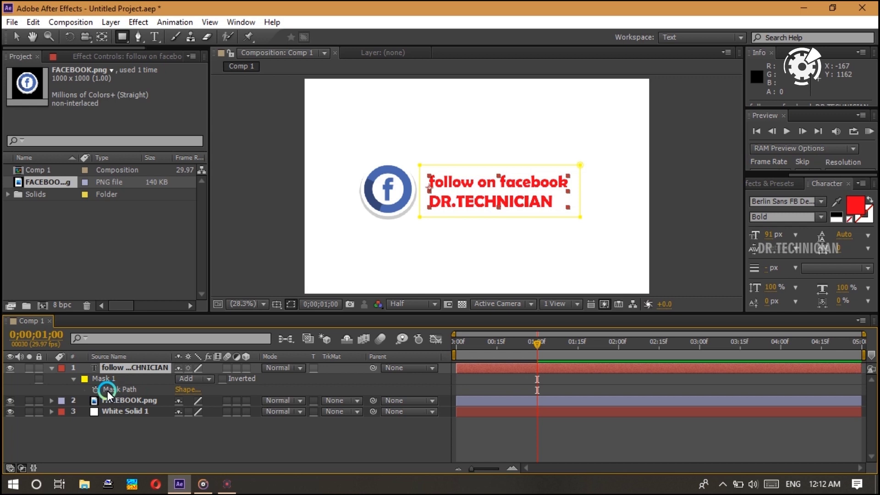
left_click(127, 399)
left_click(122, 391)
left_click(104, 398)
left_click(87, 387)
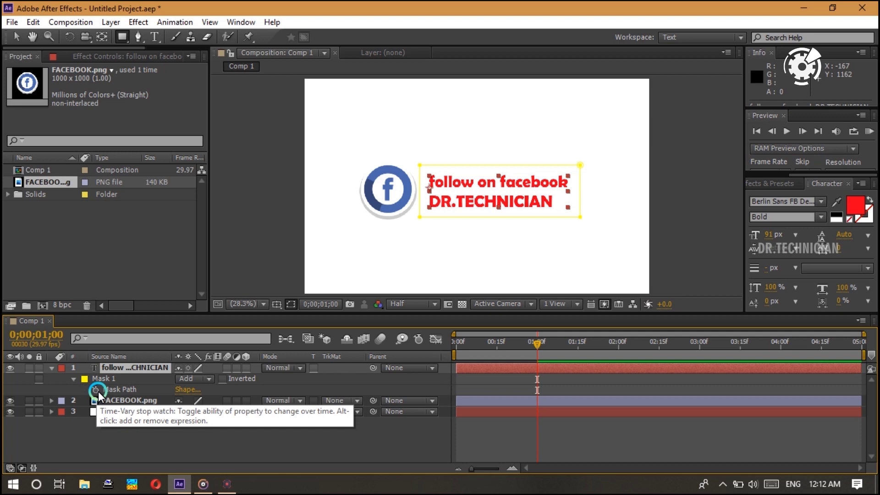
left_click(93, 389)
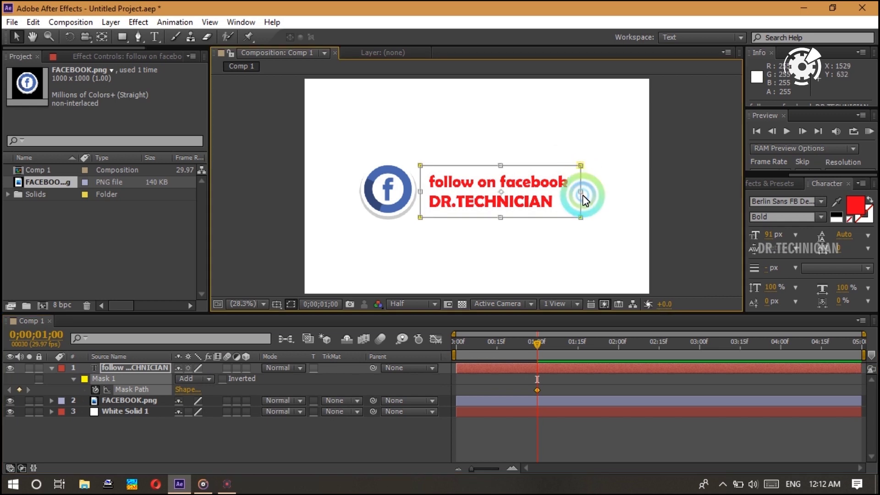
left_click_drag(580, 192, 426, 198)
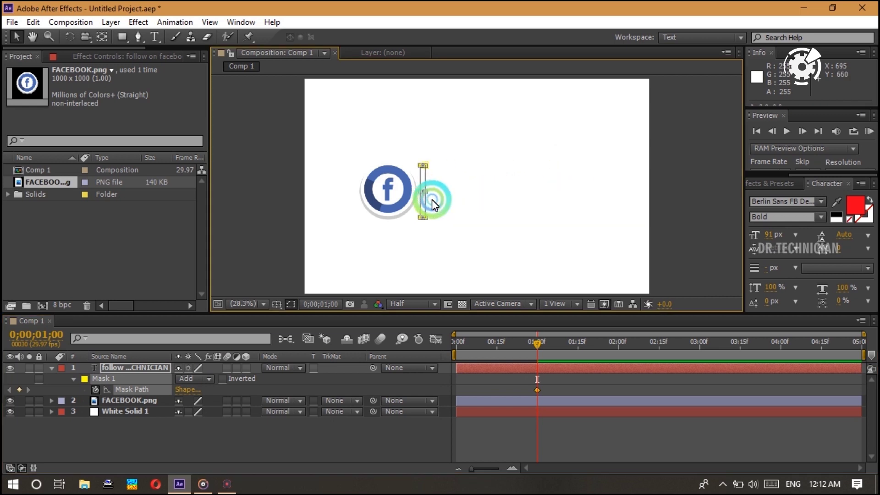
left_click(547, 395)
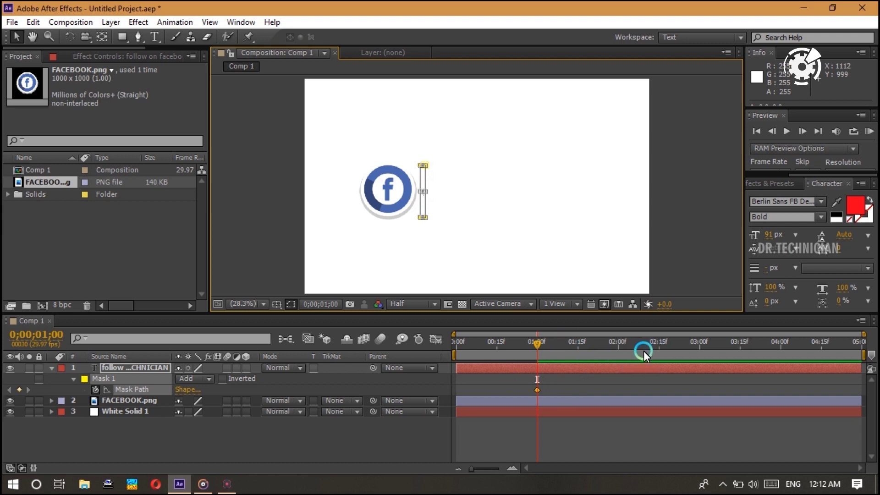
At two seconds, widen the mask to reveal all the text, then check 0;00;01;11
left_click(620, 347)
left_click(618, 383)
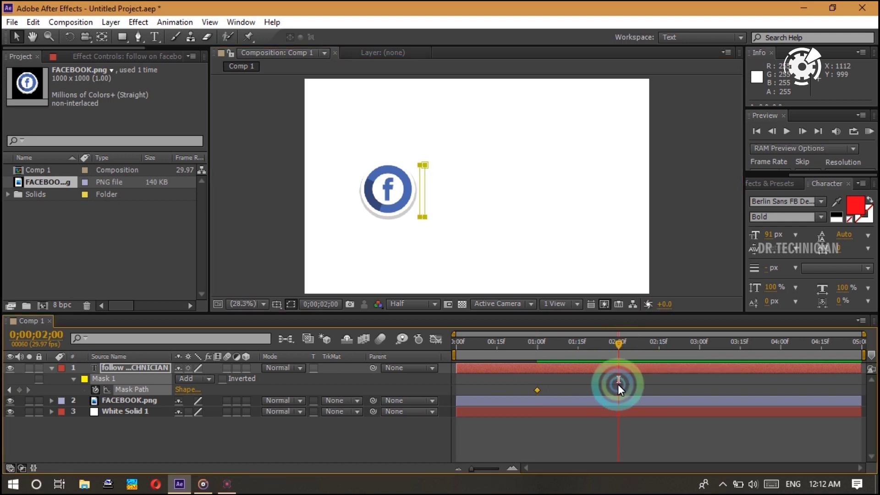
left_click(424, 166)
double_click(425, 166)
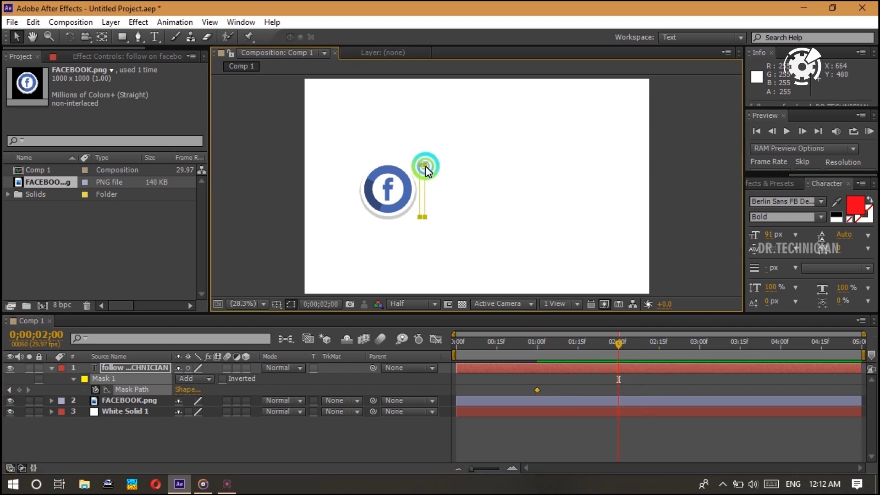
left_click_drag(426, 166, 581, 268)
left_click_drag(583, 347, 619, 340)
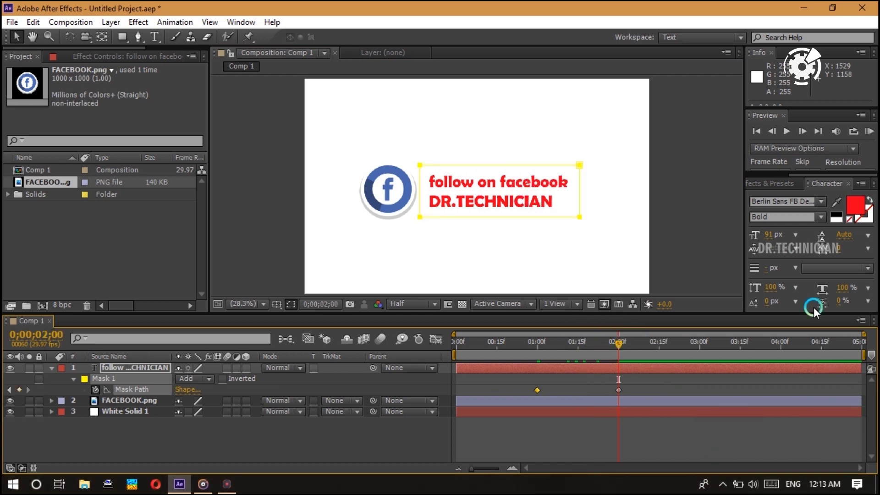
left_click(786, 132)
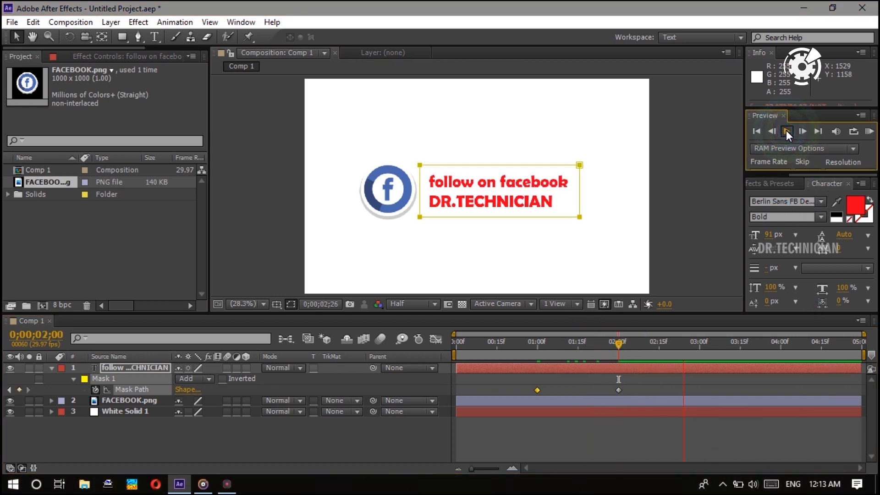
left_click(509, 412)
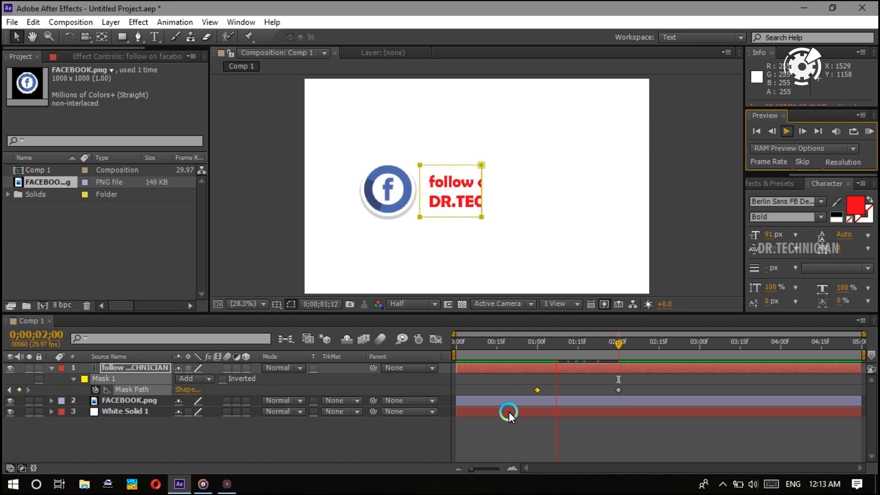
left_click(131, 411)
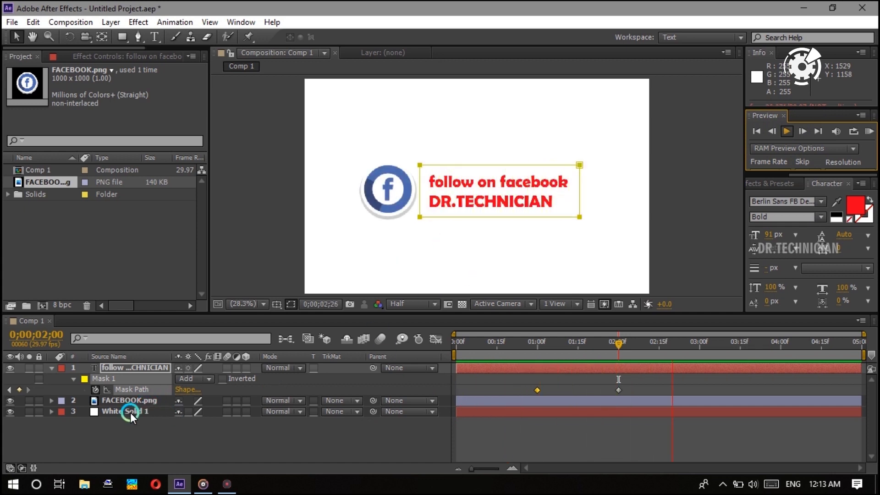
left_click(787, 131)
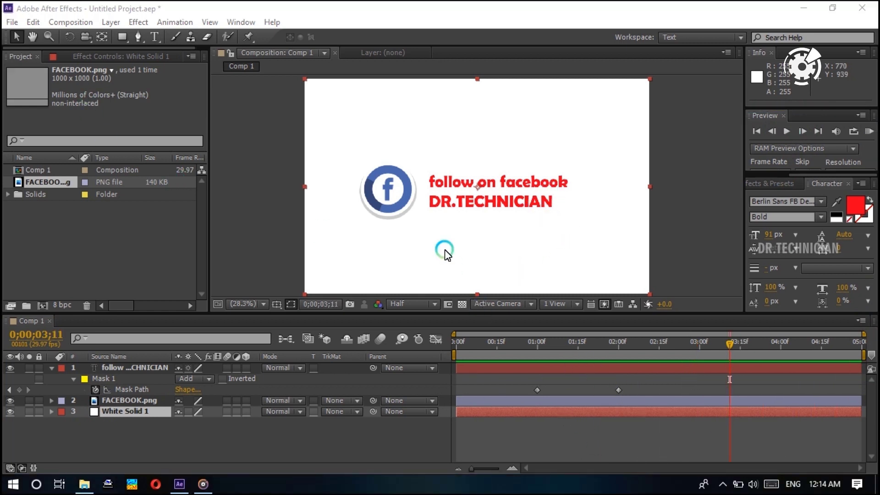
left_click(592, 370)
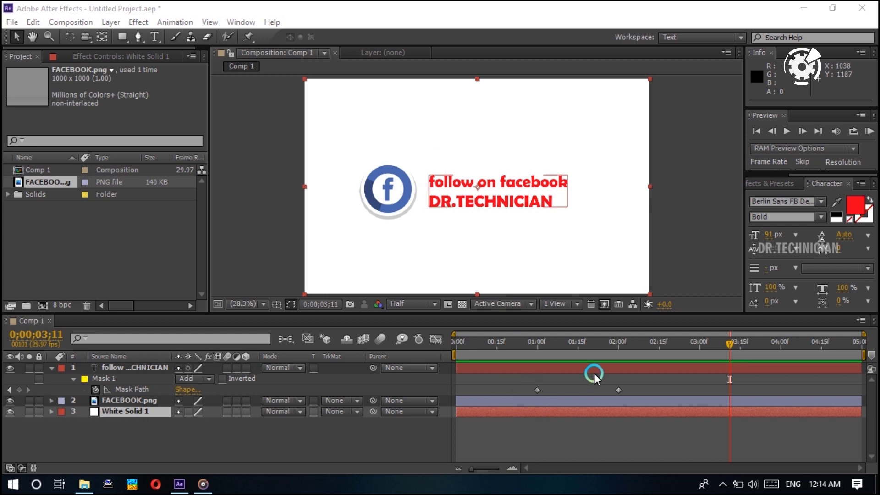
left_click(607, 402)
left_click(515, 378)
left_click(520, 434)
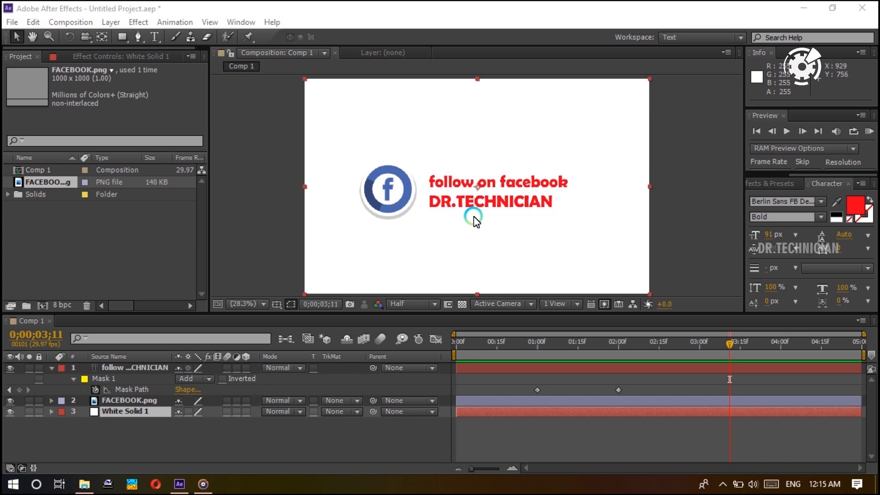
left_click(618, 390)
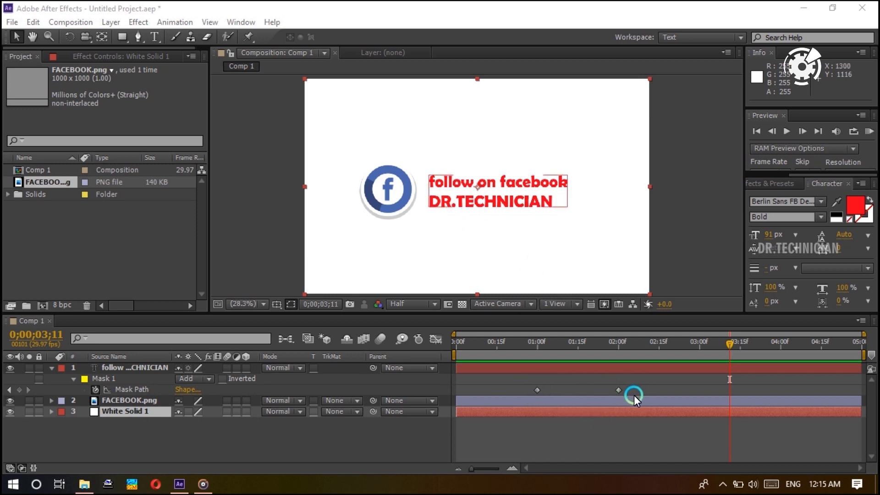
left_click(633, 397)
left_click(498, 367)
left_click(544, 400)
left_click(534, 393)
left_click(491, 400)
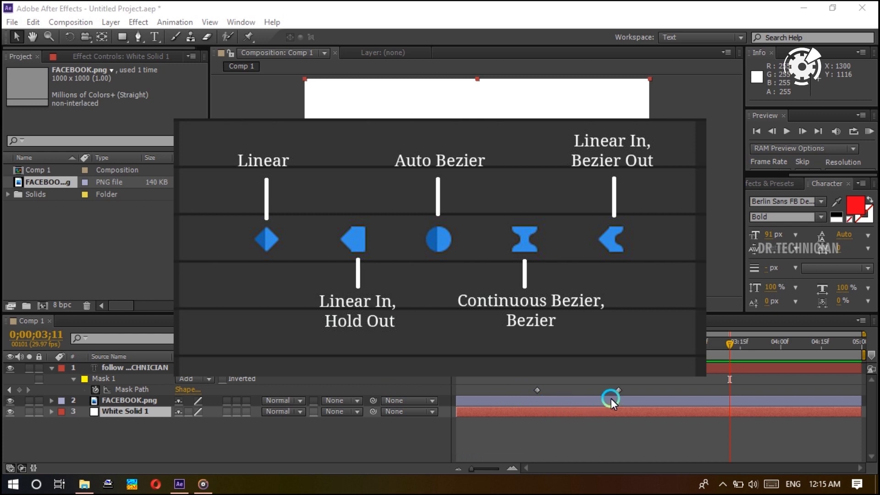
left_click(620, 390)
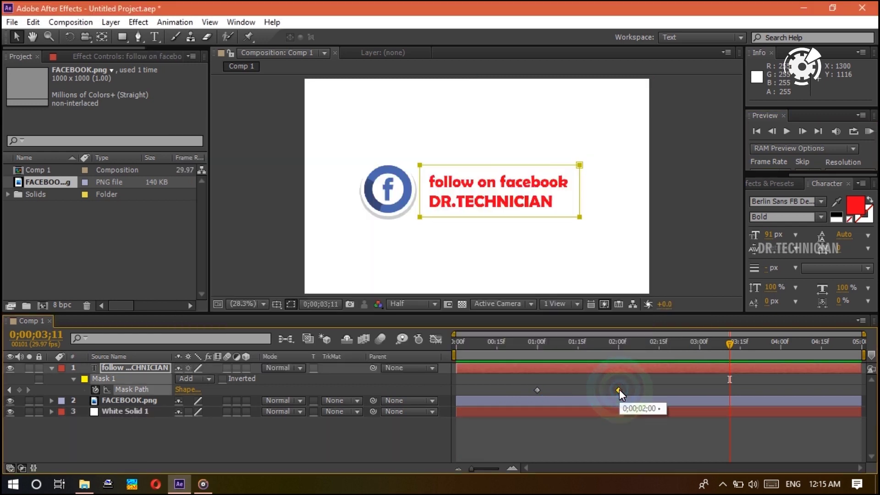
right_click(620, 390)
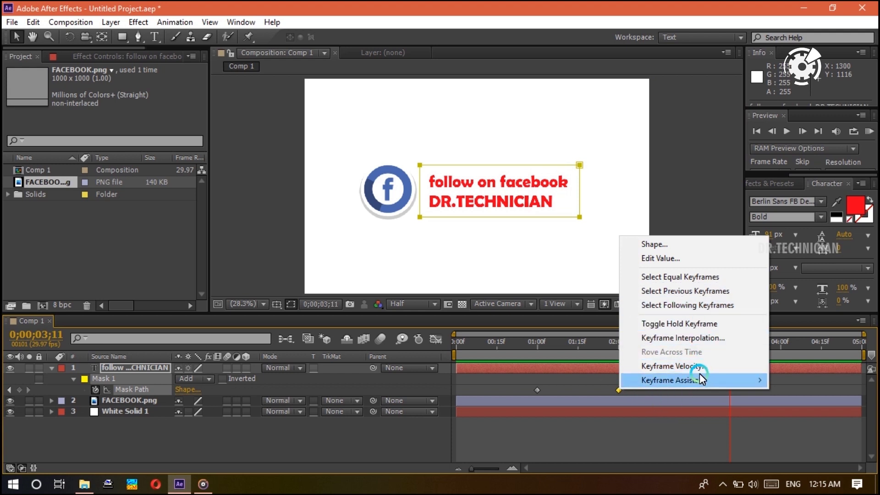
left_click(668, 438)
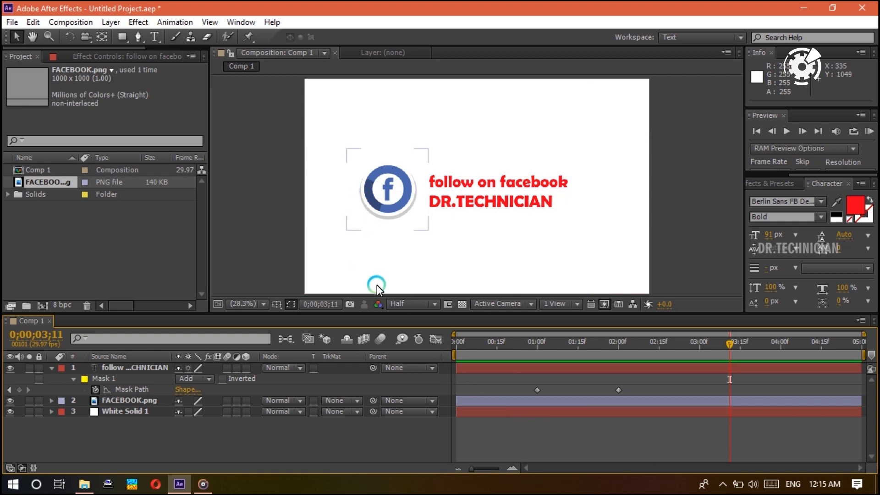
left_click(573, 343)
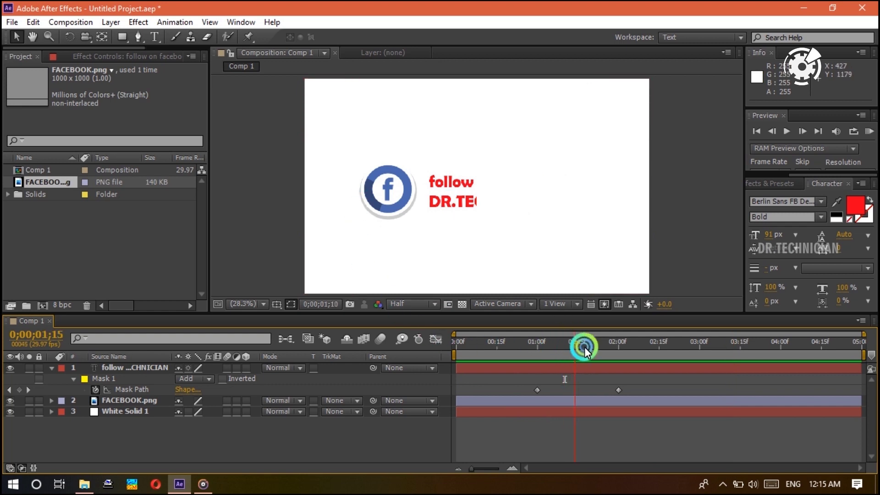
left_click_drag(586, 351, 621, 351)
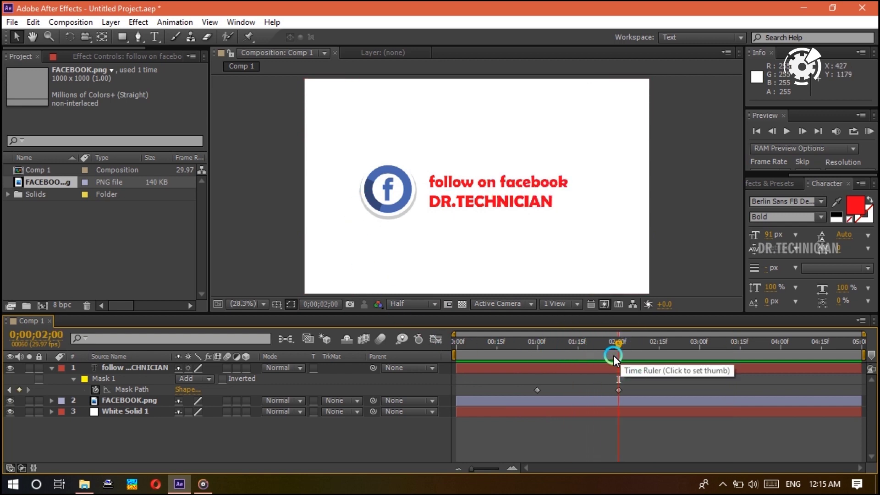